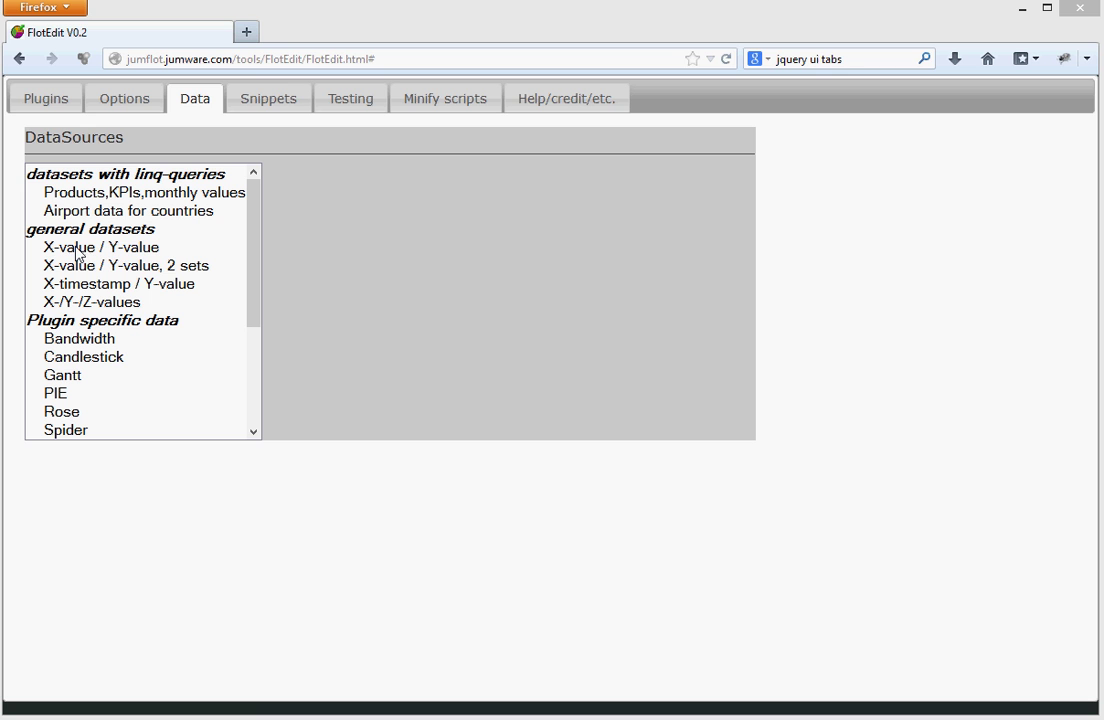
Load the "X-value / Y-value, 2 sets" dataset and display the first set as lines and the second as bars.
left_click(150, 266)
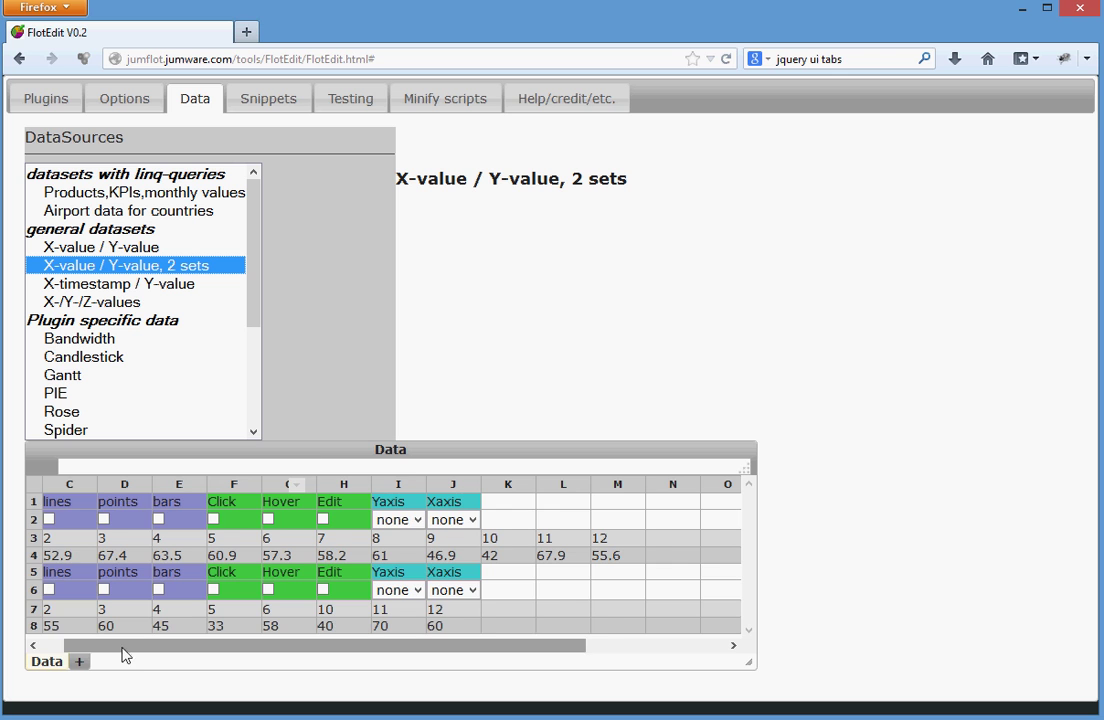
scroll(123, 652, "left", 2)
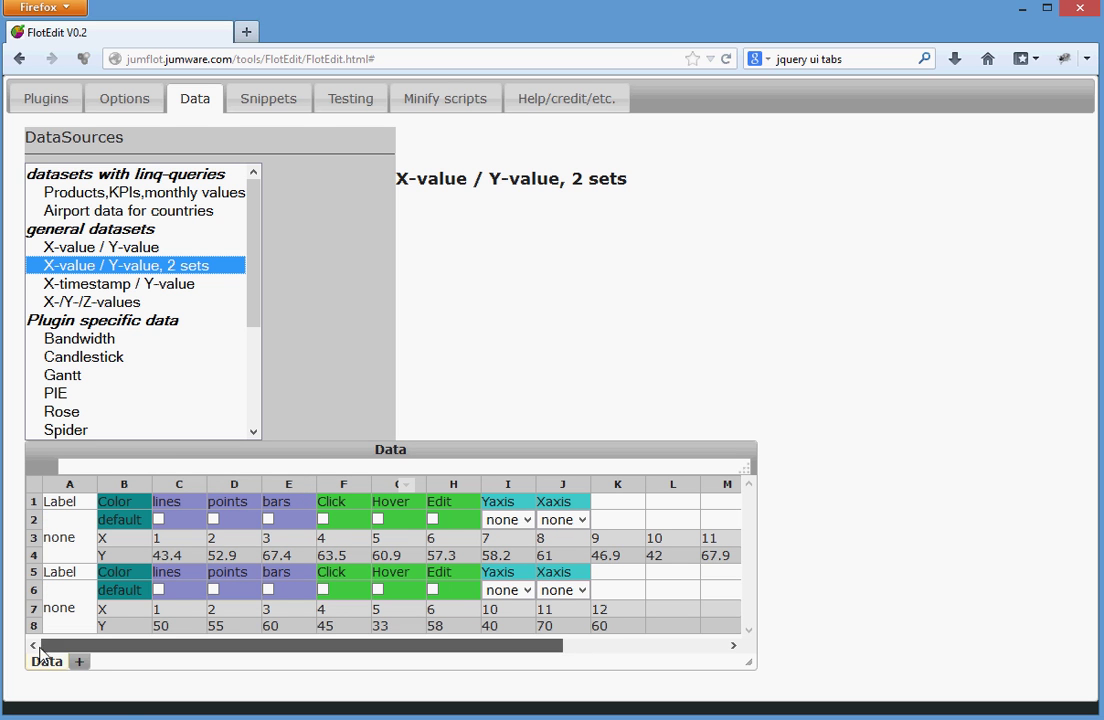
left_click(158, 519)
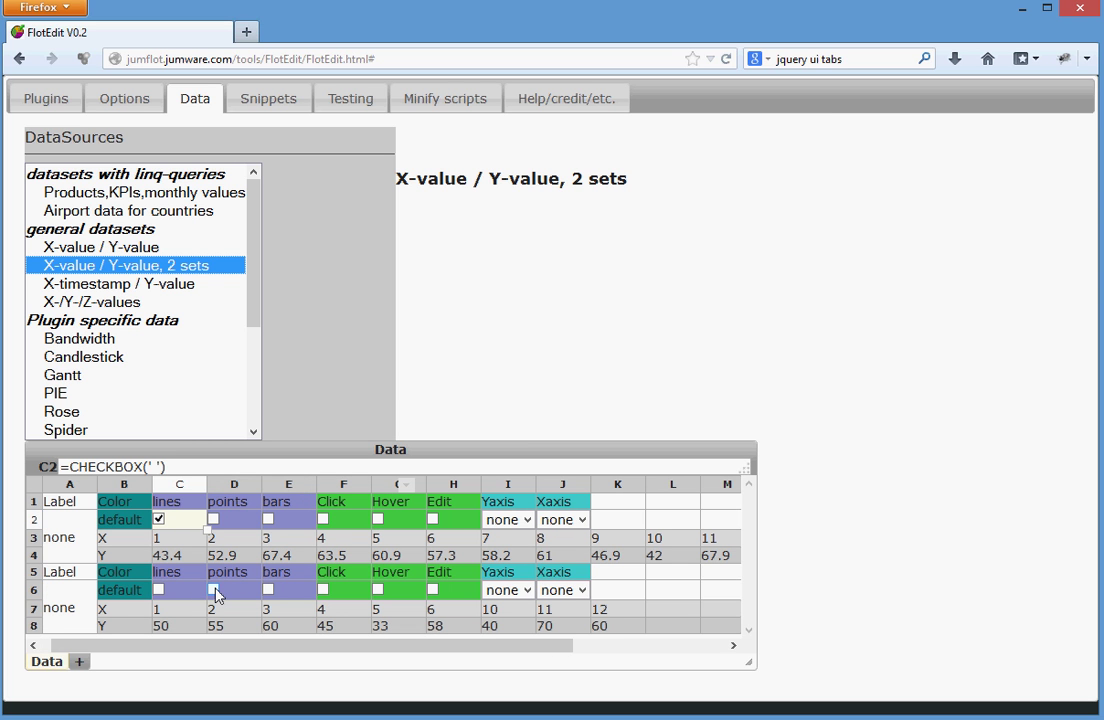
left_click(268, 590)
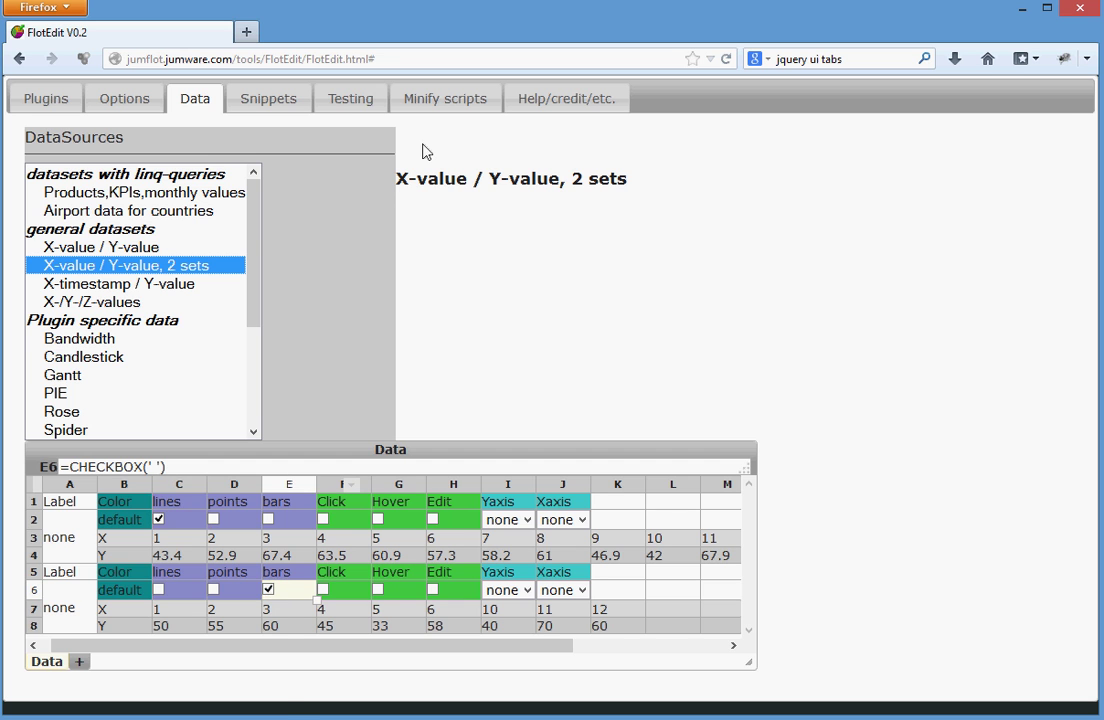
Preview the plot of the two X/Y sets in a new window and close it.
left_click(354, 101)
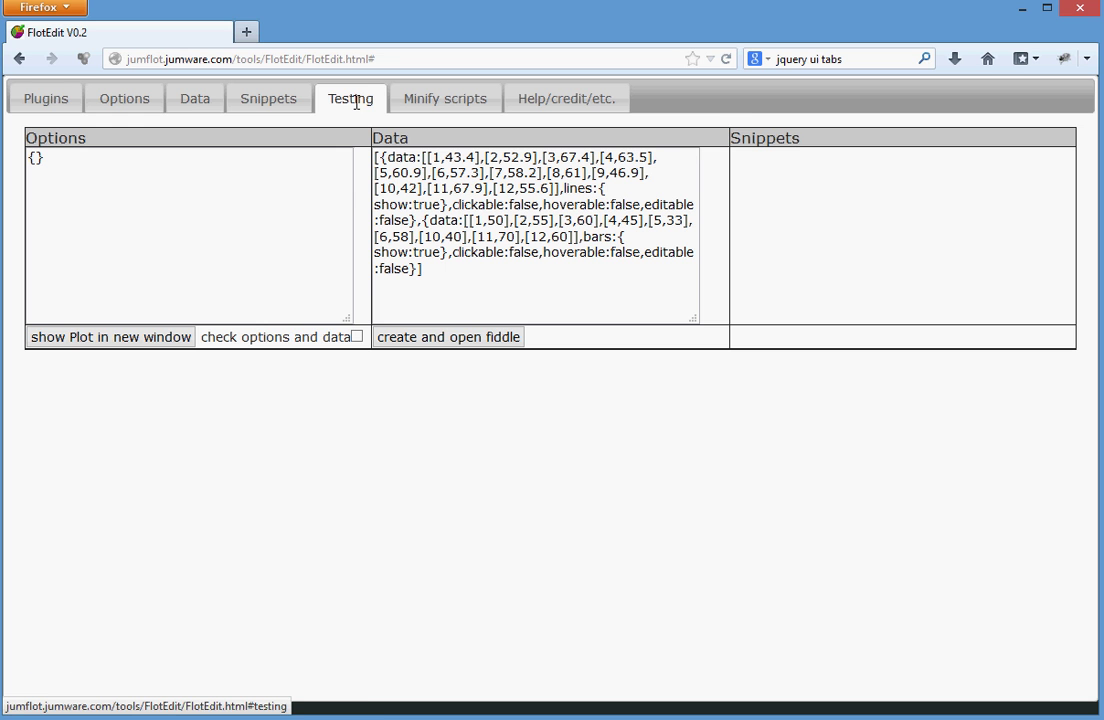
left_click(140, 341)
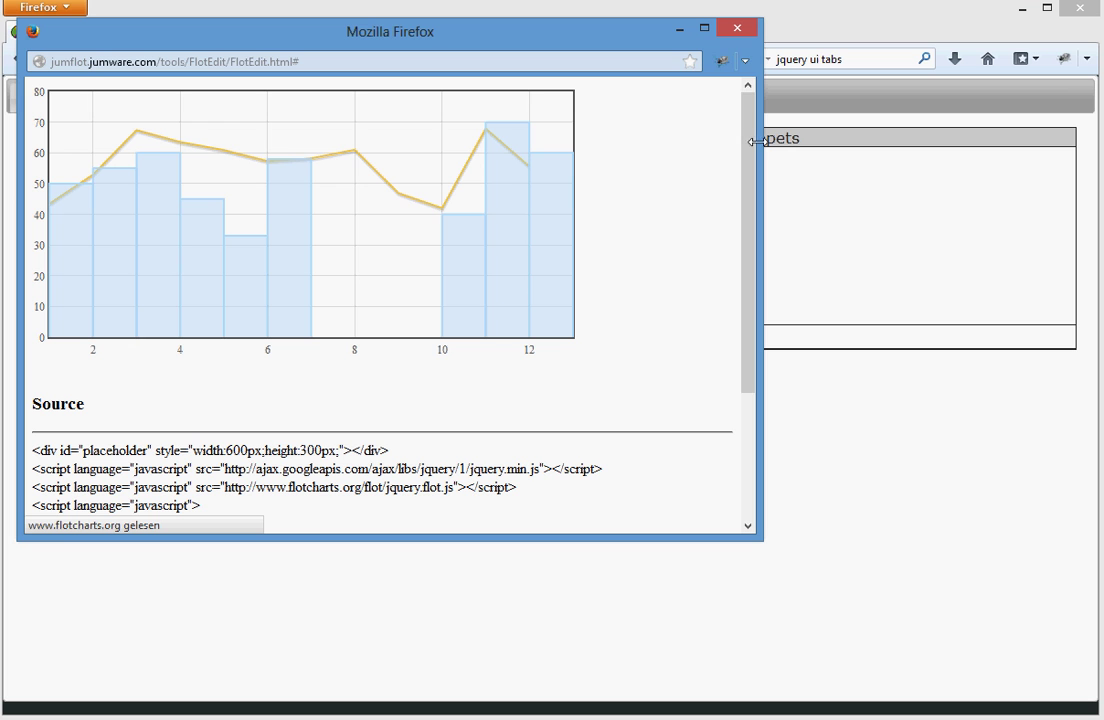
left_click(739, 32)
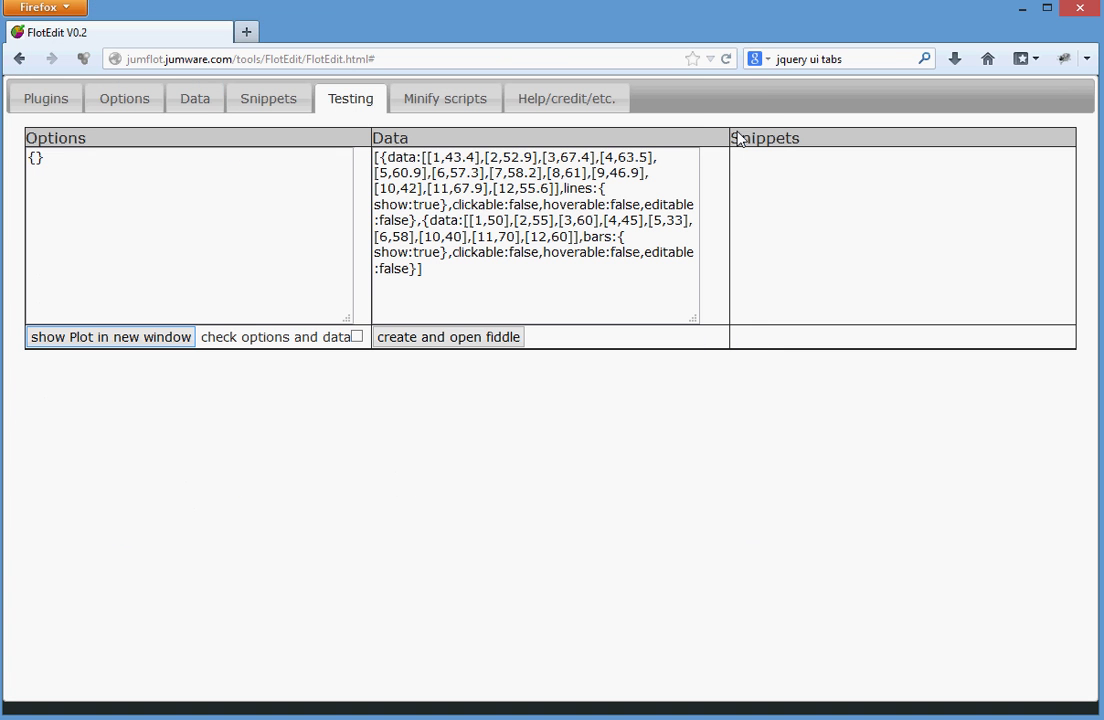
Run the "simple x/y numerical data" query on the Products,KPIs,monthly values dataset and display the result as lines.
left_click(203, 104)
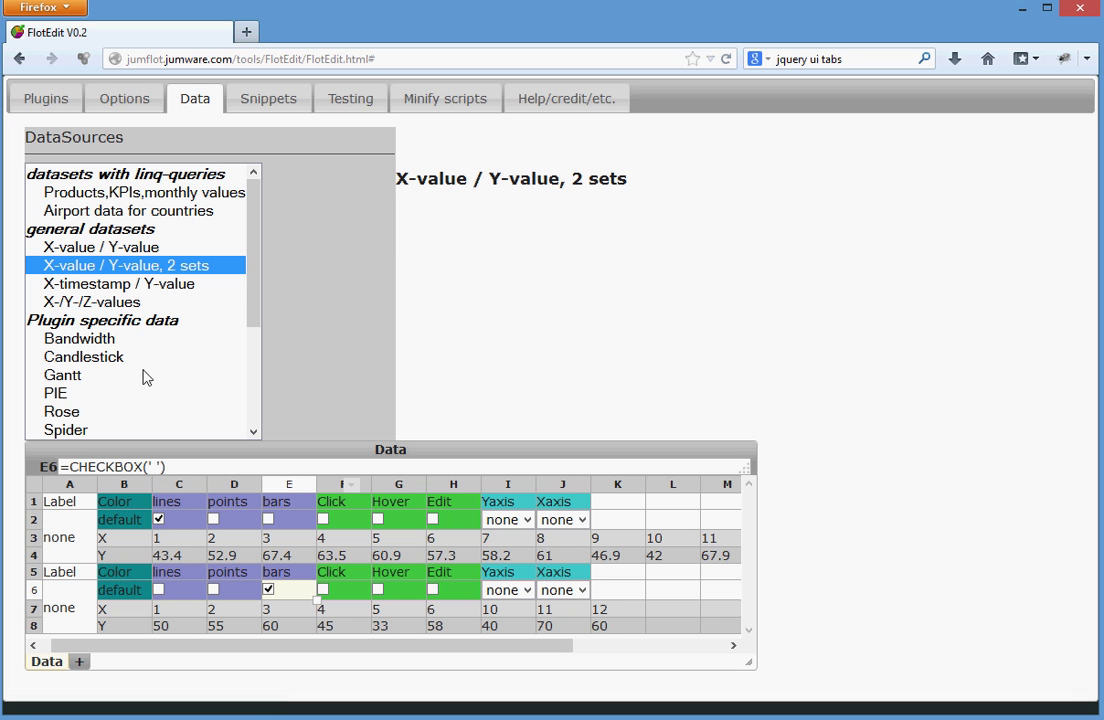
left_click(148, 195)
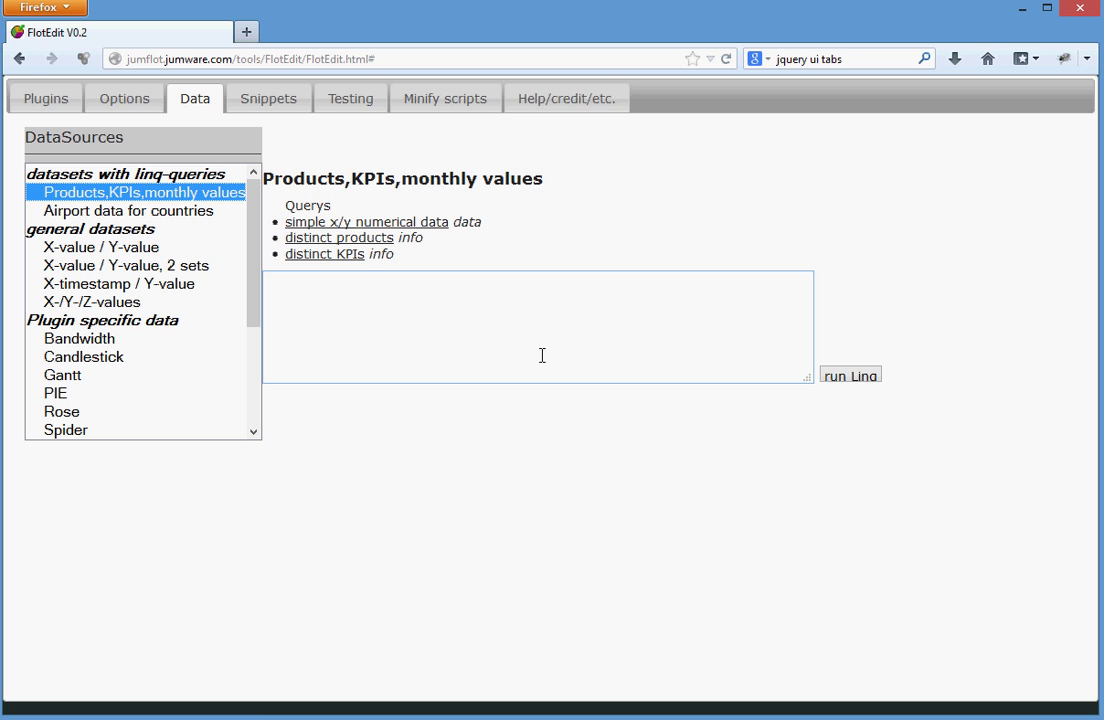
left_click(388, 226)
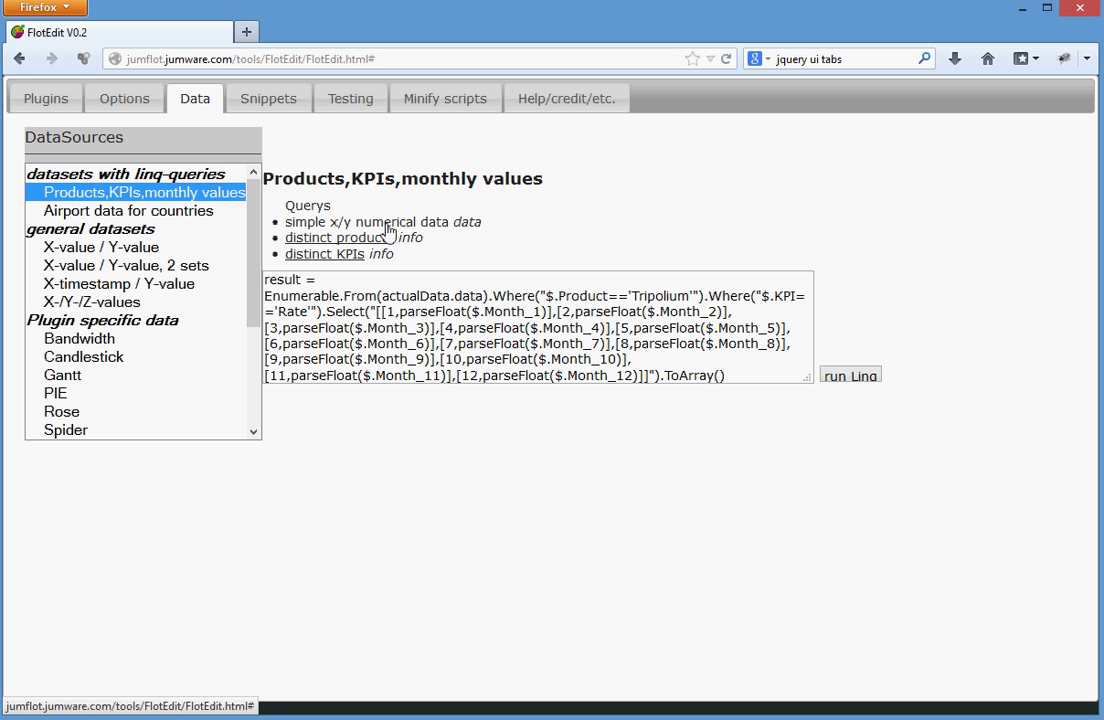
left_click(852, 376)
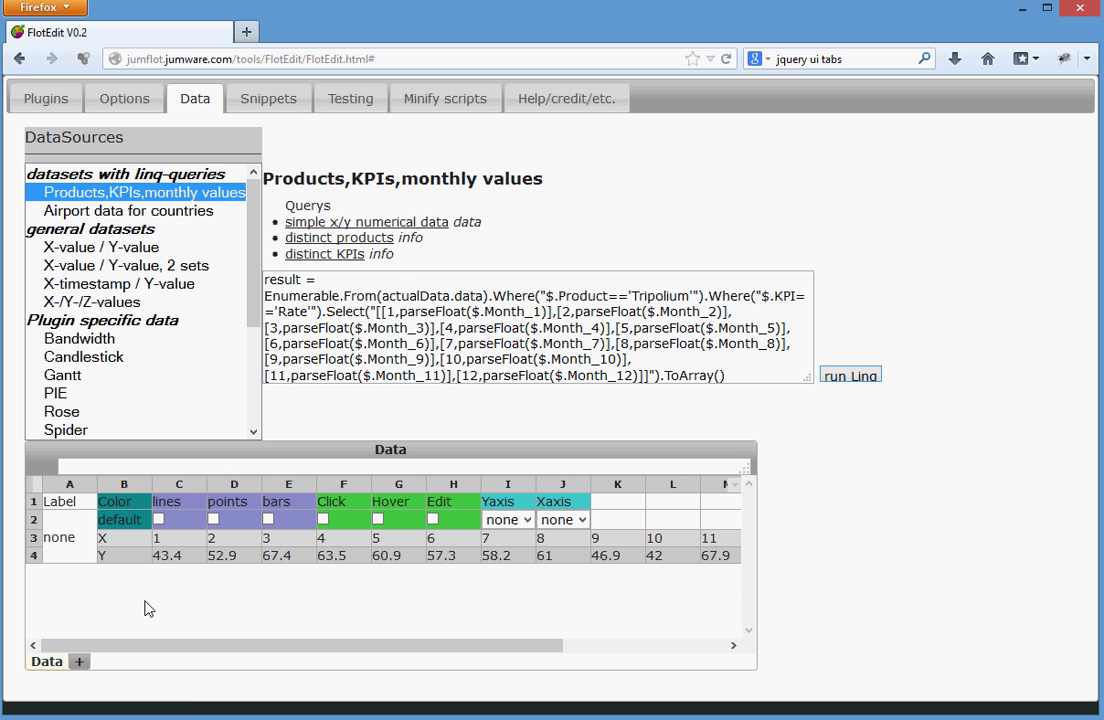
left_click(158, 519)
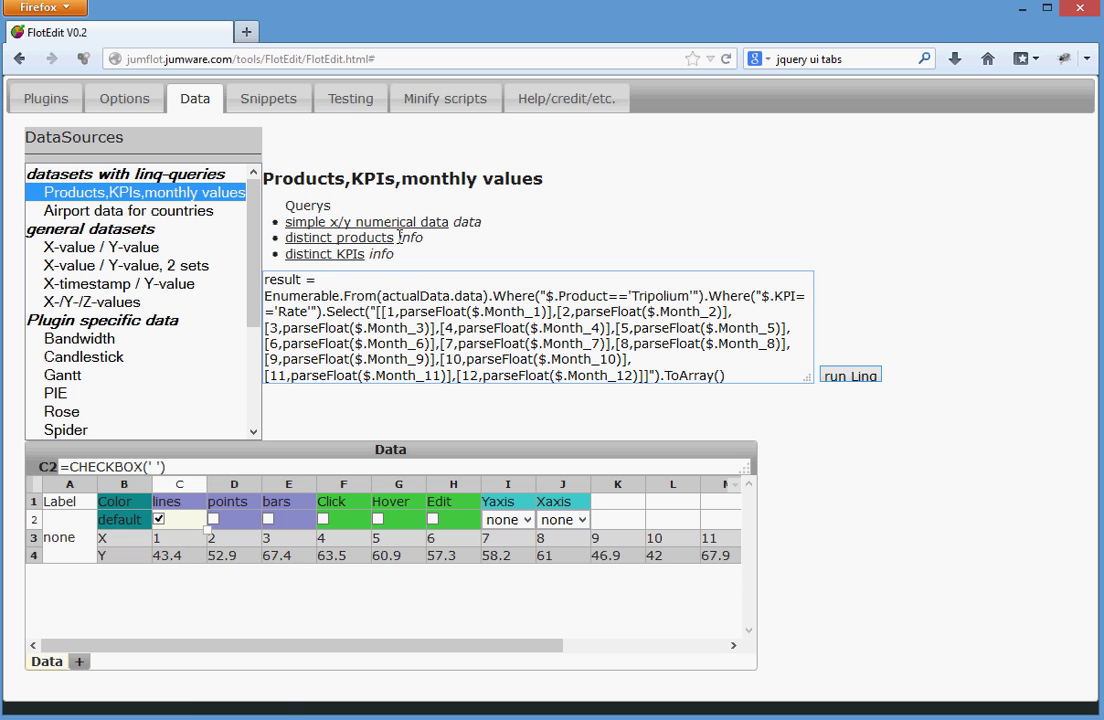
Preview the plot of the queried monthly values in a new window and close it.
left_click(350, 100)
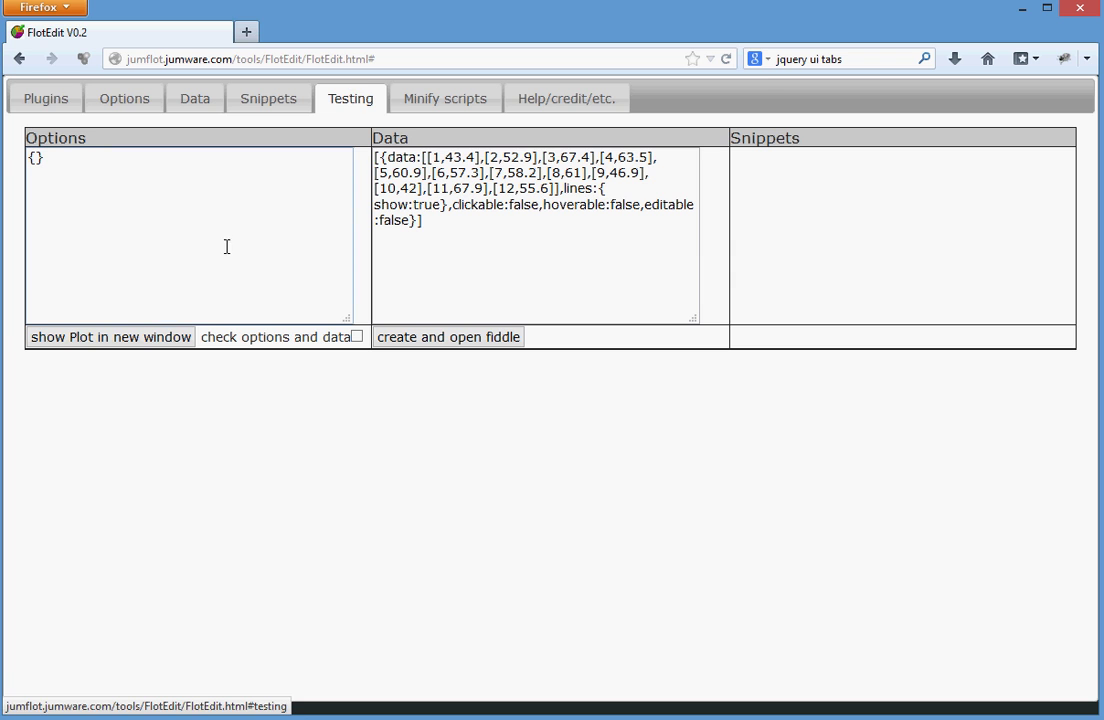
left_click(153, 338)
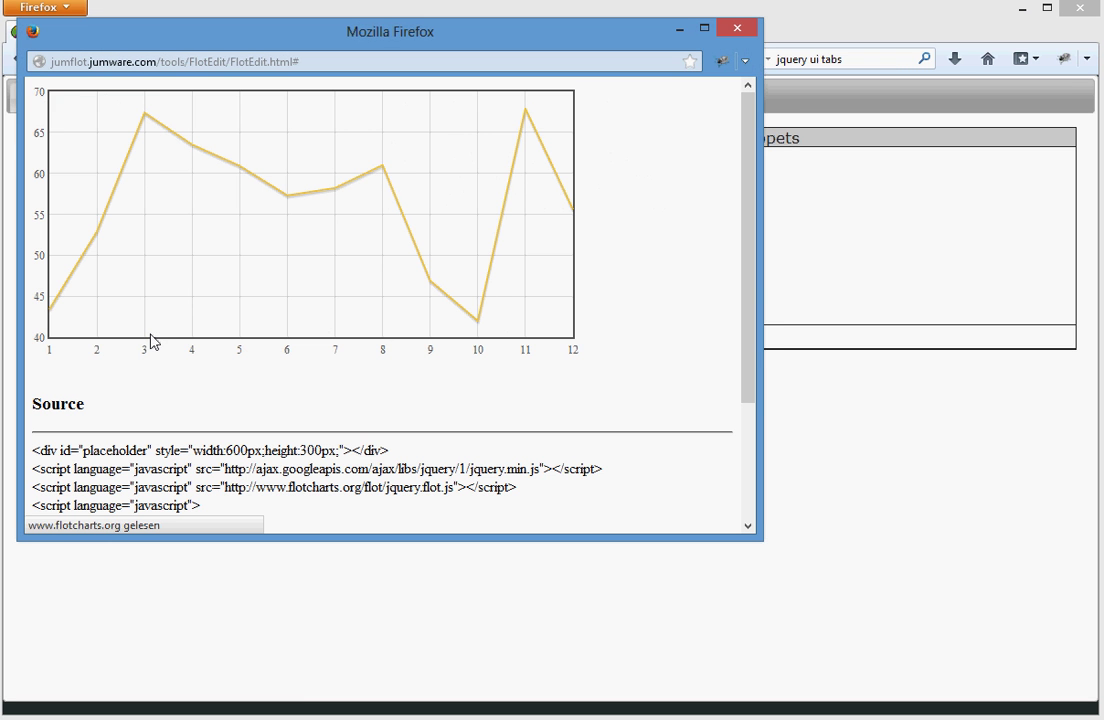
left_click(745, 36)
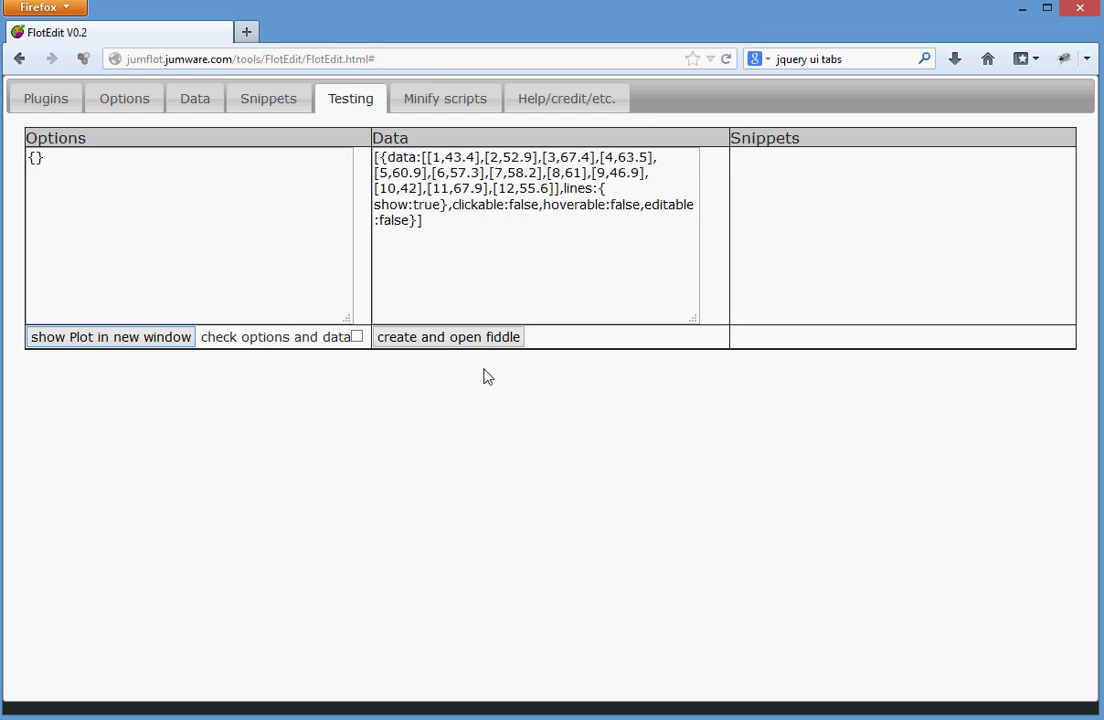
Calculate data with the simple Noise generator using base value 50, noise factor .1 and 20 points, displayed as lines.
left_click(200, 99)
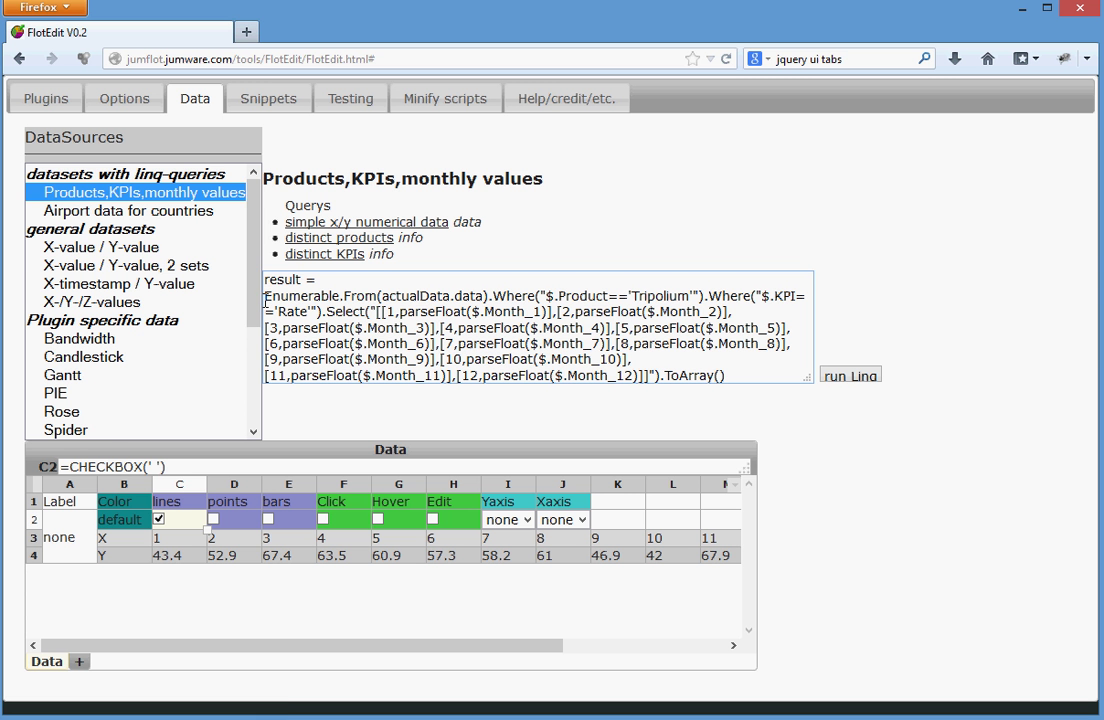
left_click_drag(232, 270, 254, 425)
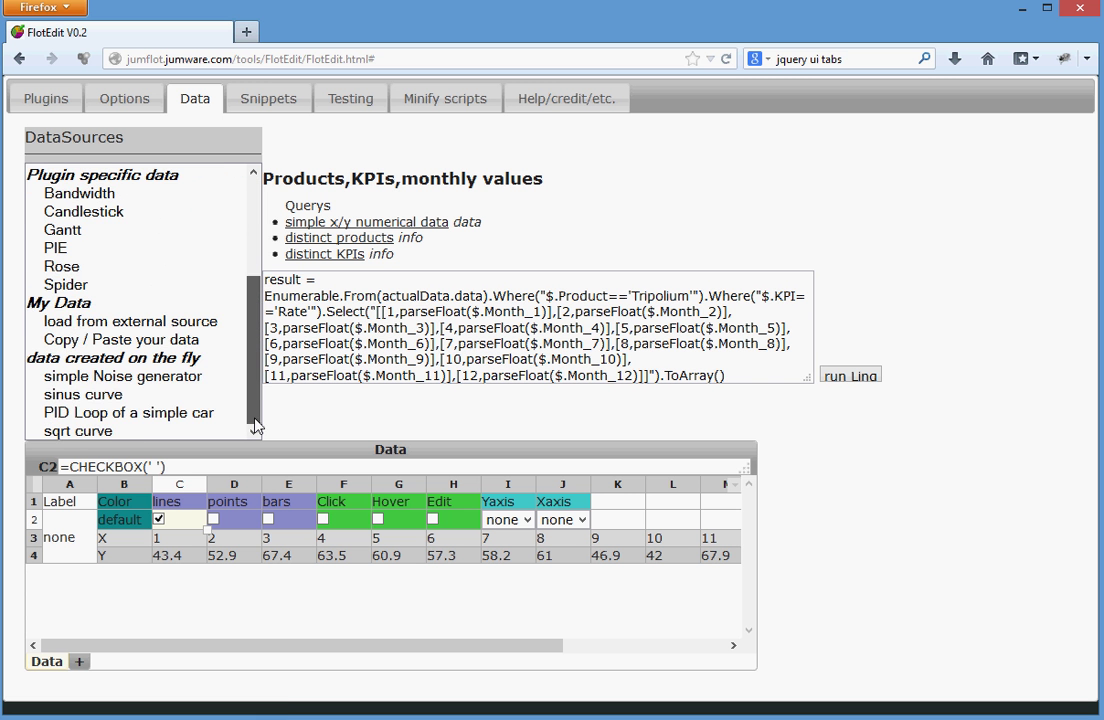
left_click(140, 376)
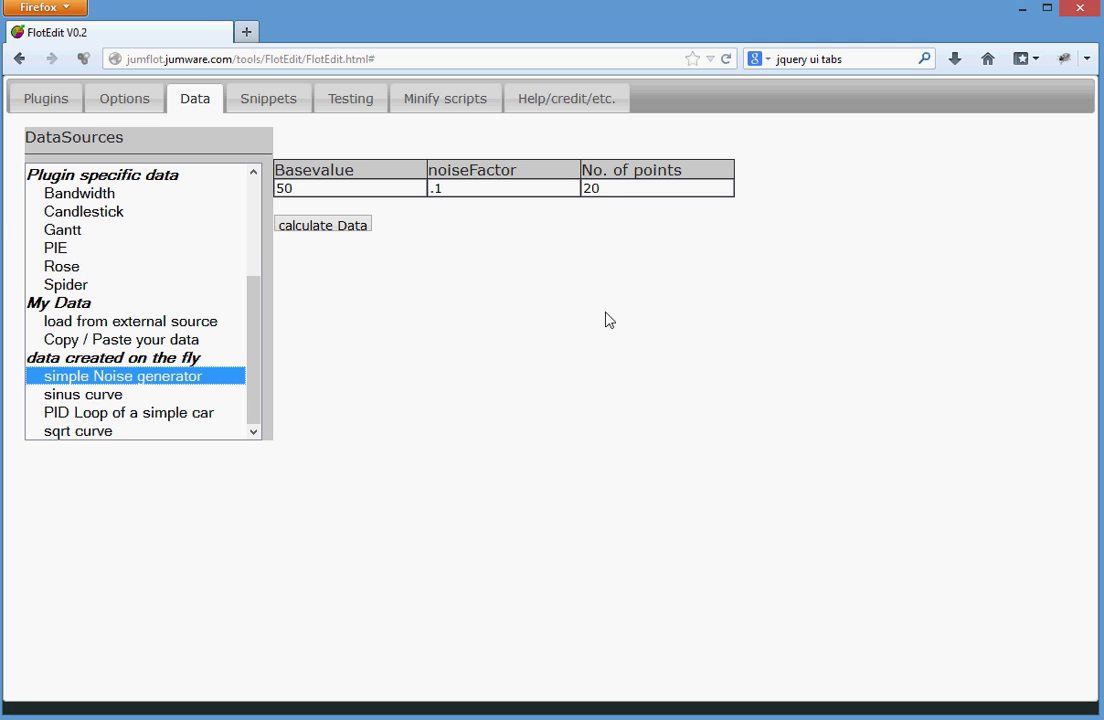
left_click(335, 228)
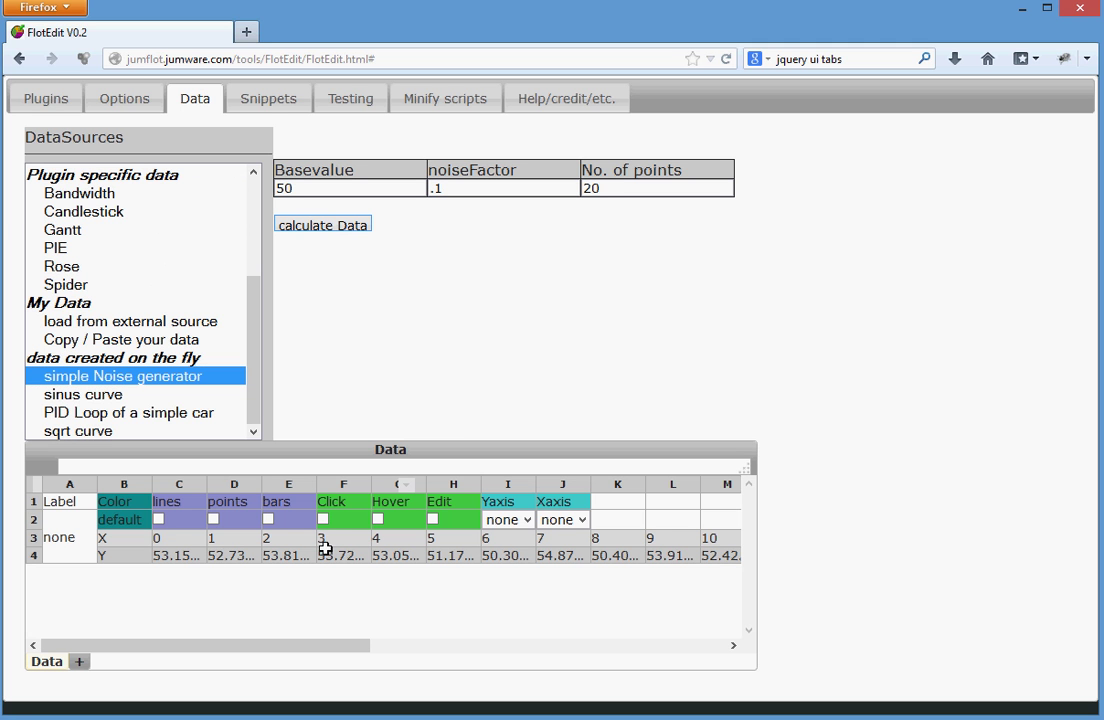
left_click(158, 519)
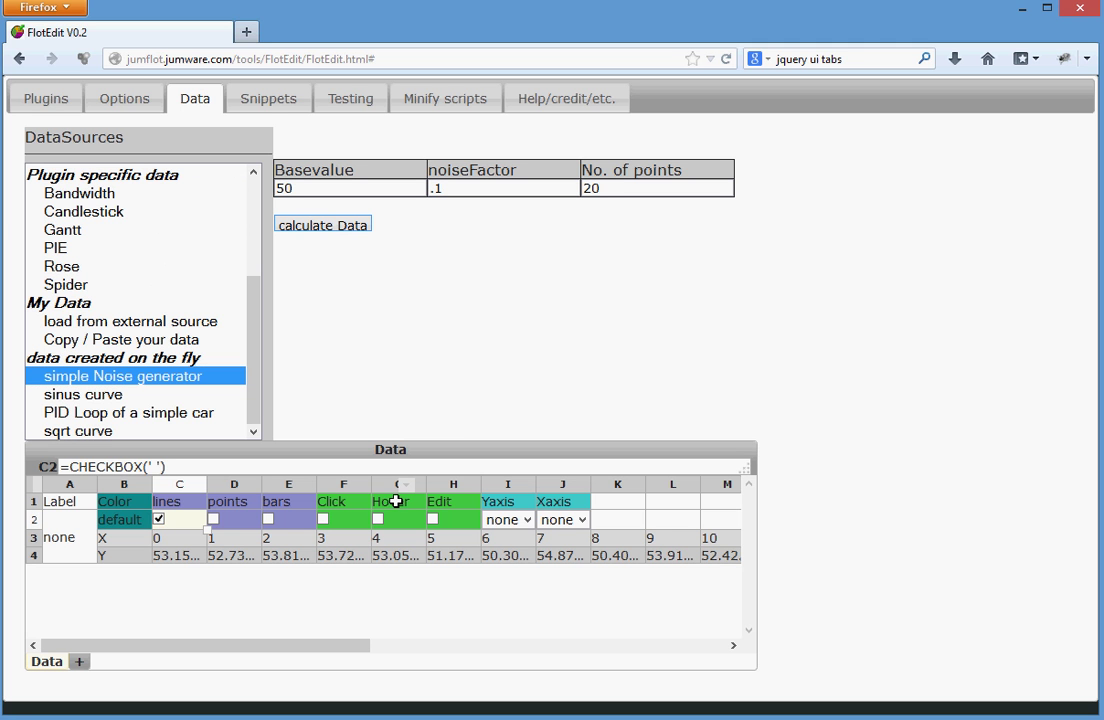
Preview the plot of the 20-point noise data in a new window and close it.
left_click(358, 104)
left_click(110, 337)
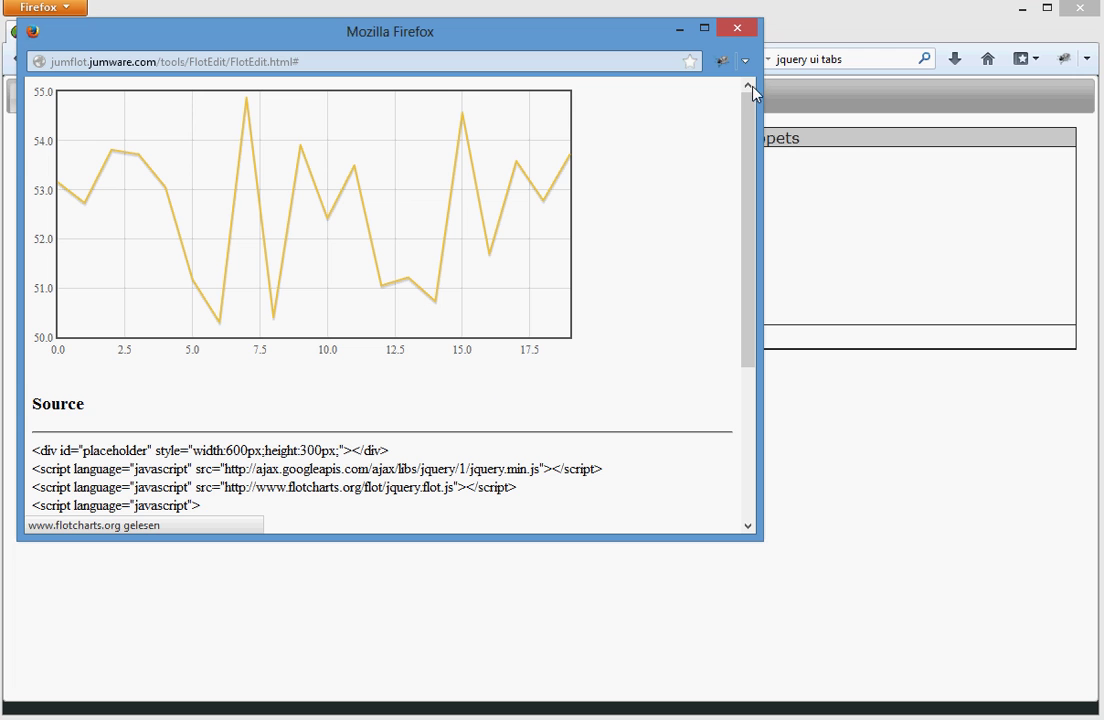
left_click(741, 31)
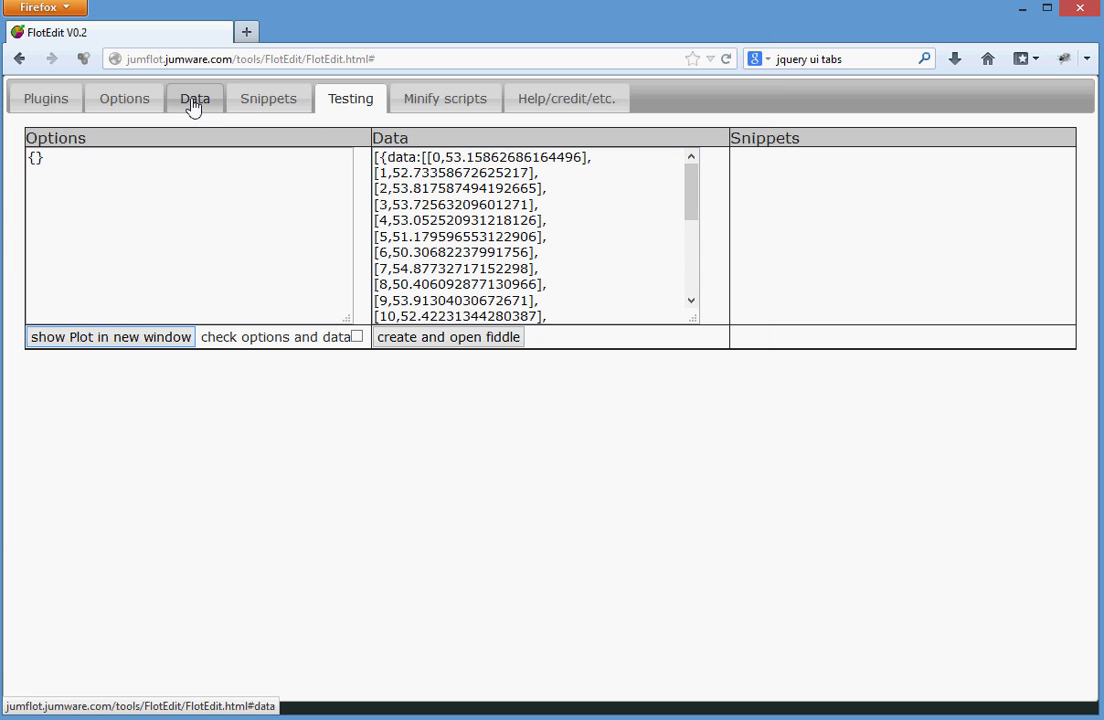
Set the noise generator's number of points to 200, recalculate the data and display it as lines.
left_click(193, 104)
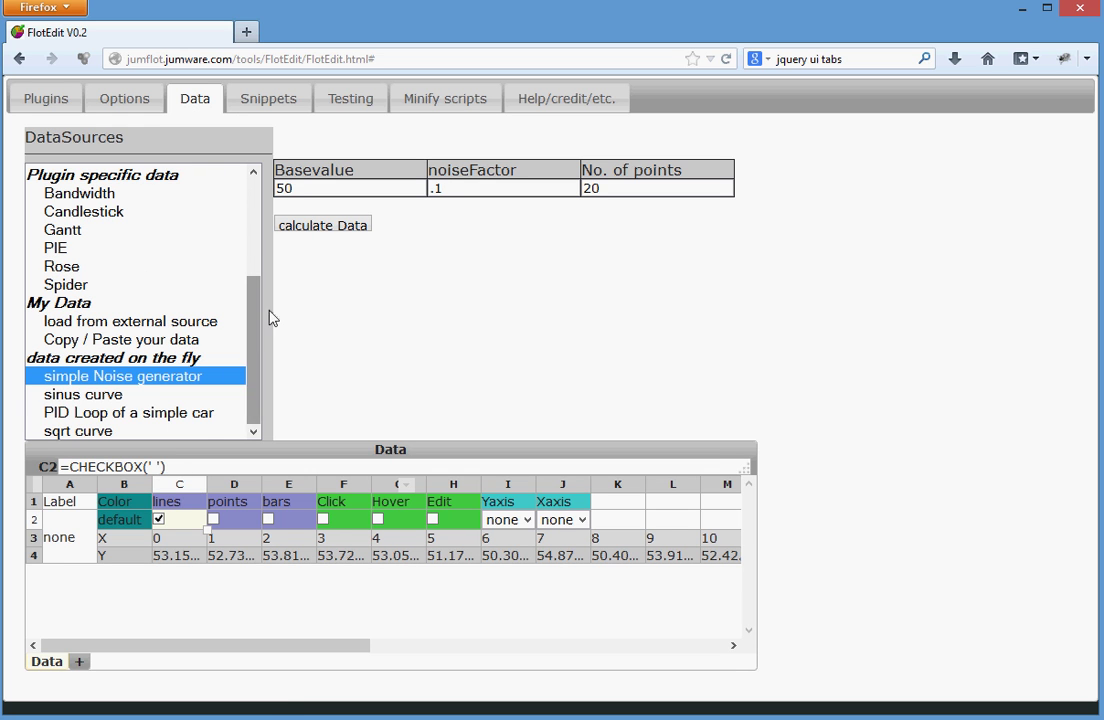
left_click(330, 229)
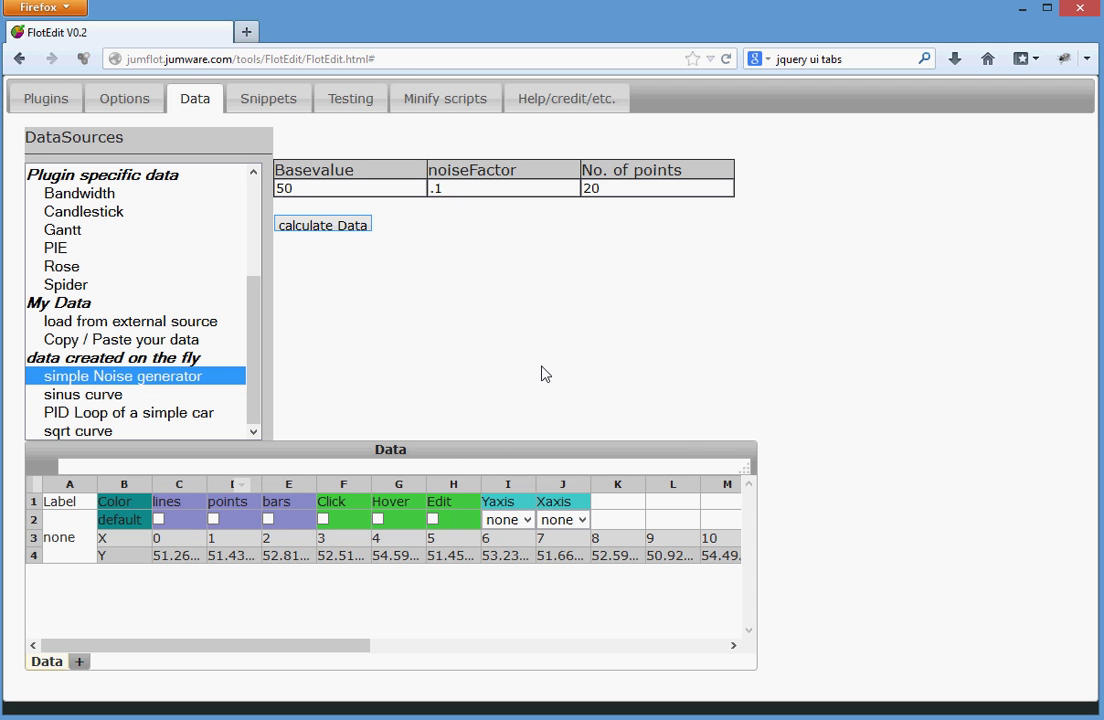
left_click(607, 189)
left_click(686, 287)
left_click(325, 226)
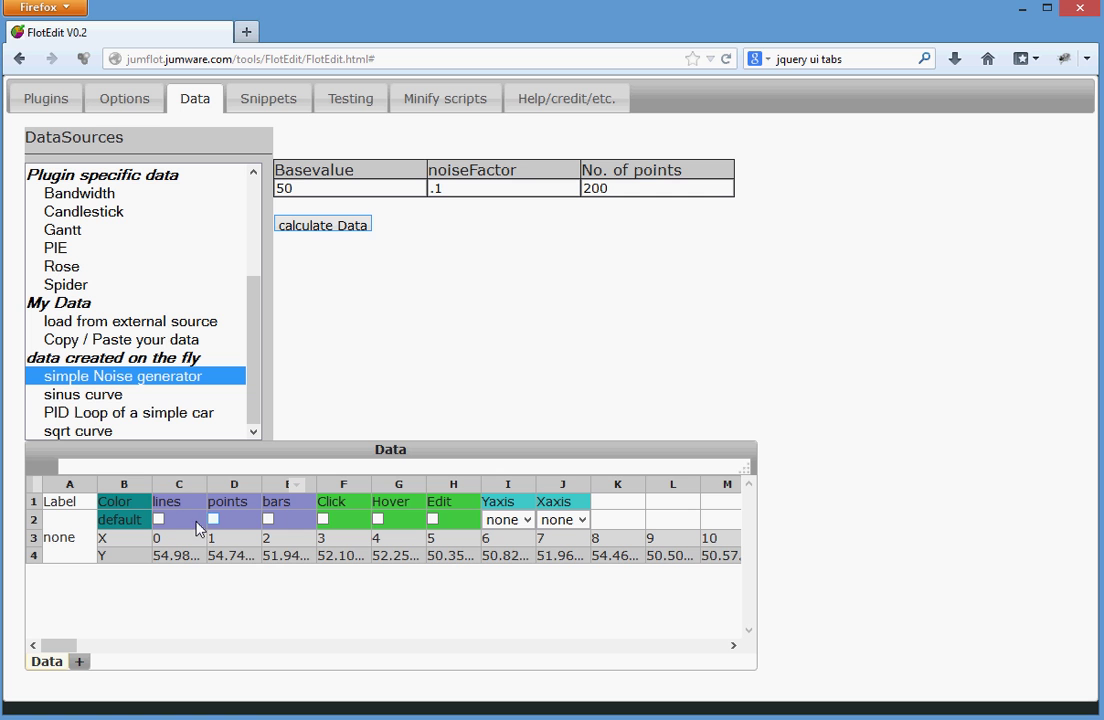
left_click(160, 520)
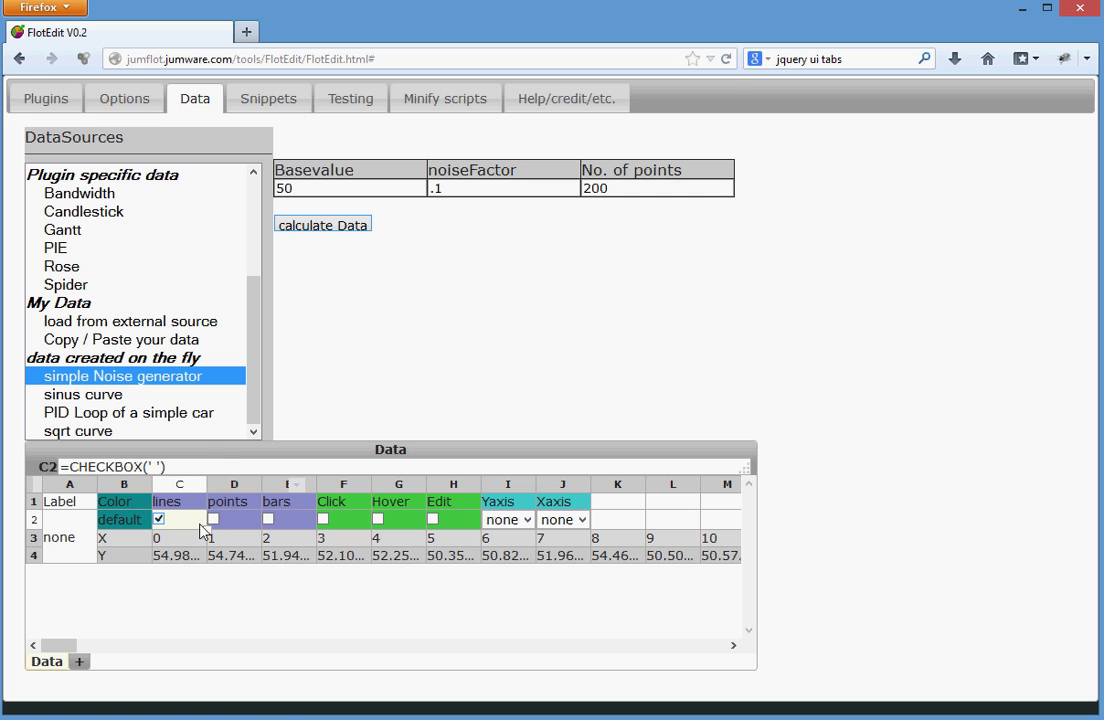
Inspect the generated 200-point data, preview its plot in a new window and close it.
left_click(350, 99)
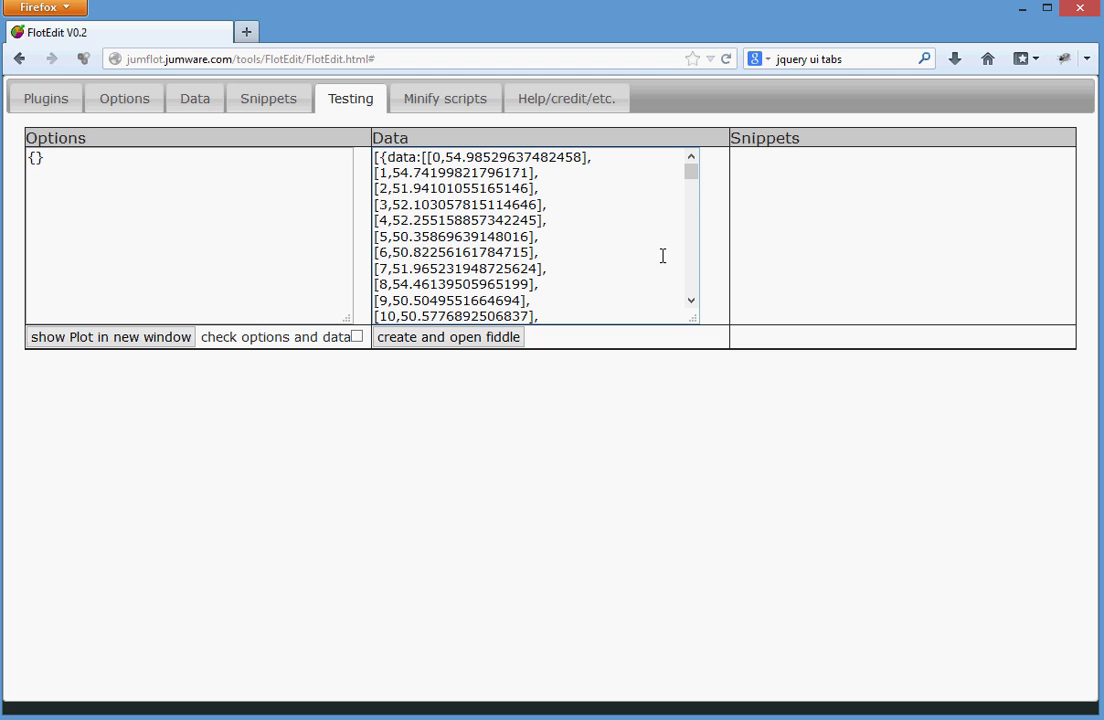
mouse_move(692, 176)
left_mouse_down()
mouse_move(692, 303)
mouse_move(694, 165)
left_mouse_up()
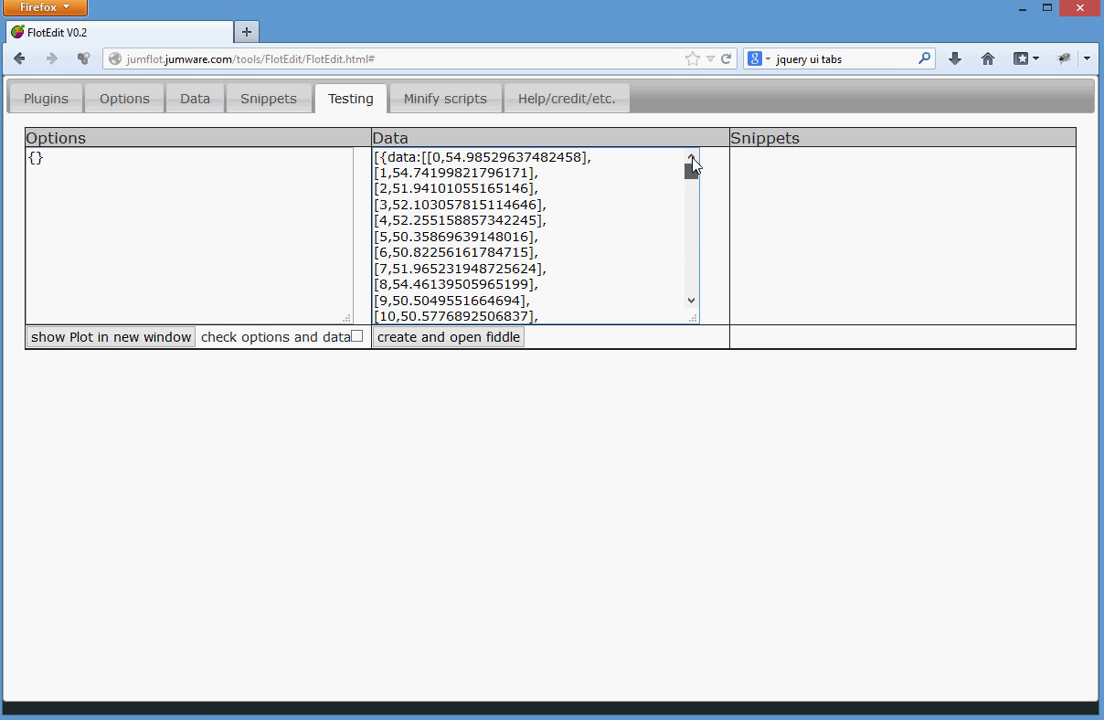
left_click(153, 338)
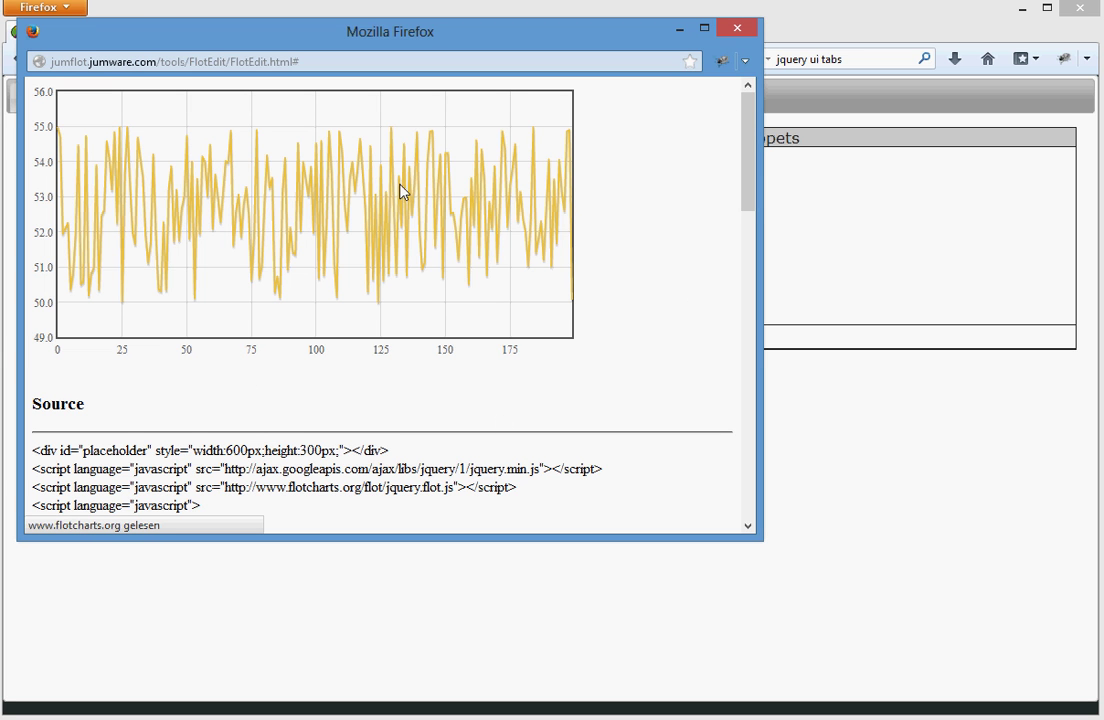
left_click(733, 30)
Set the yaxis minimum to 0 in the plot options.
left_click(112, 99)
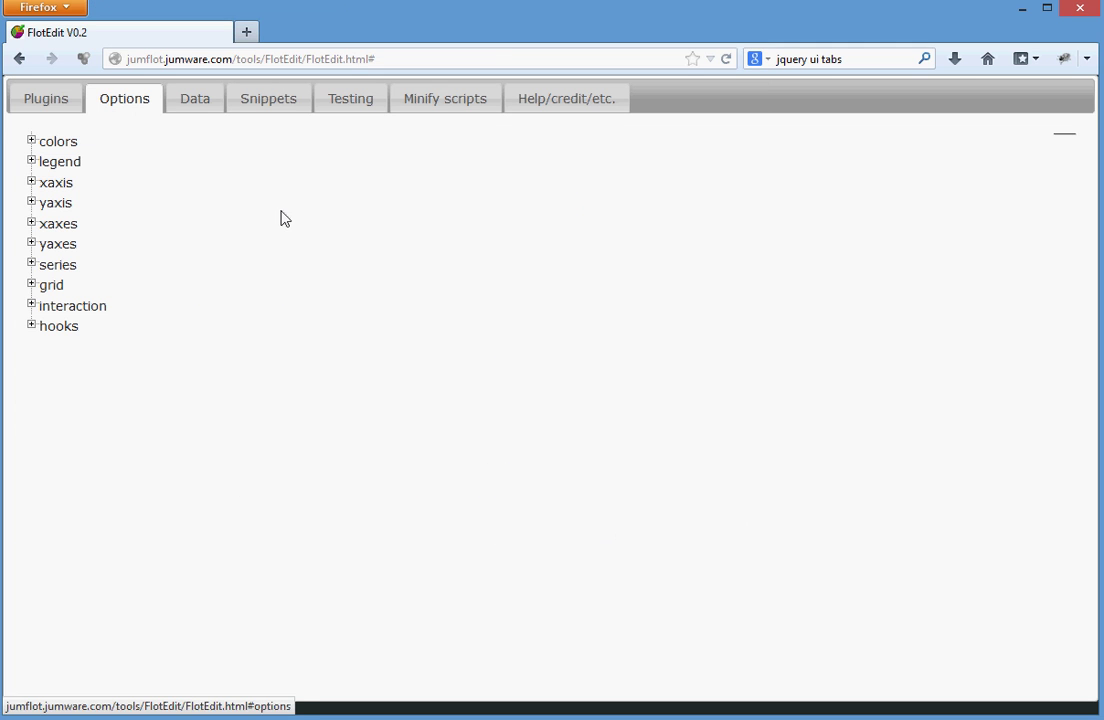
left_click(31, 203)
left_click_drag(103, 422, 59, 419)
type("0")
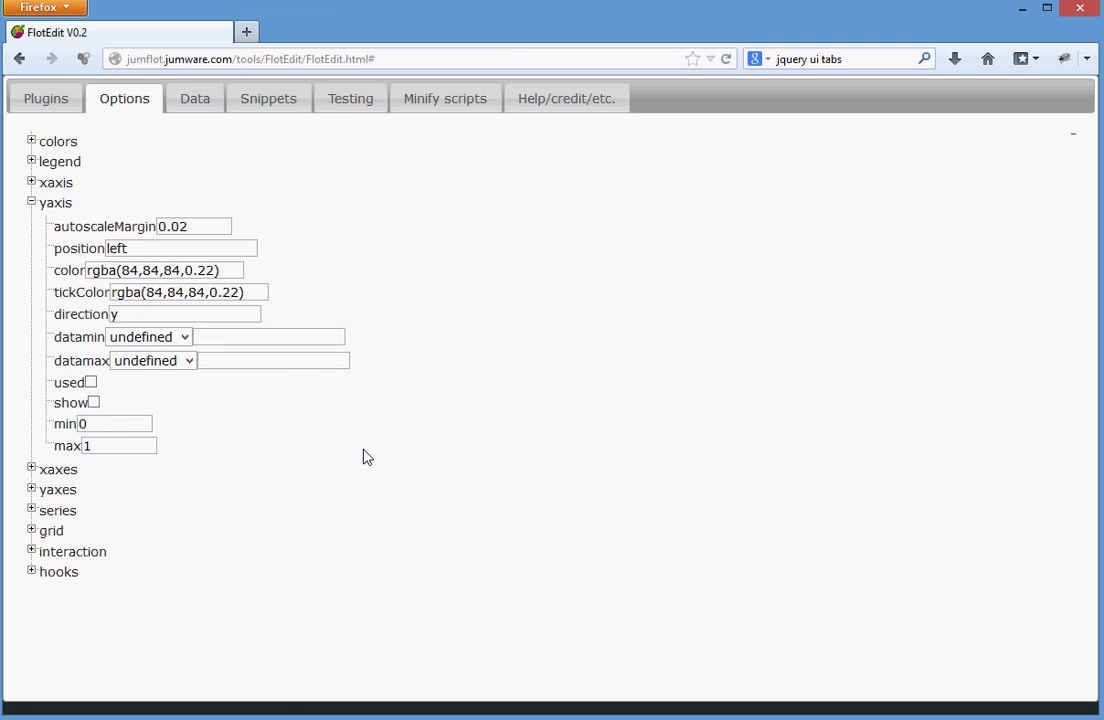
Preview the noise plot with the yaxis minimum option applied in a new window and close it.
left_click(344, 106)
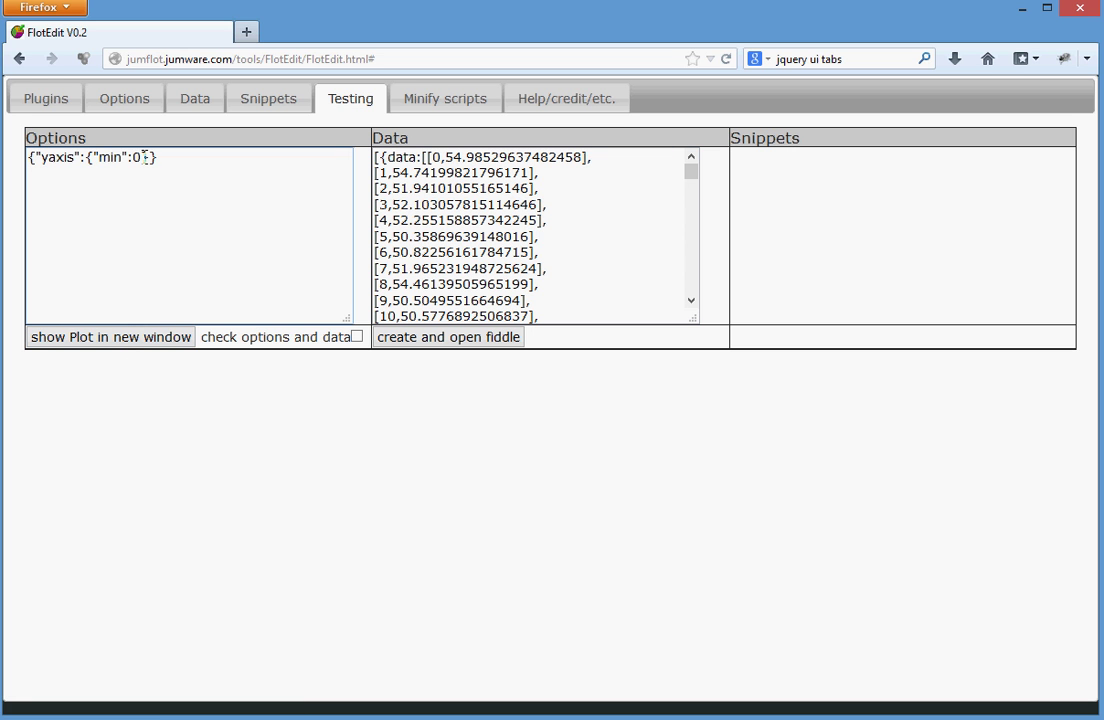
left_click(153, 341)
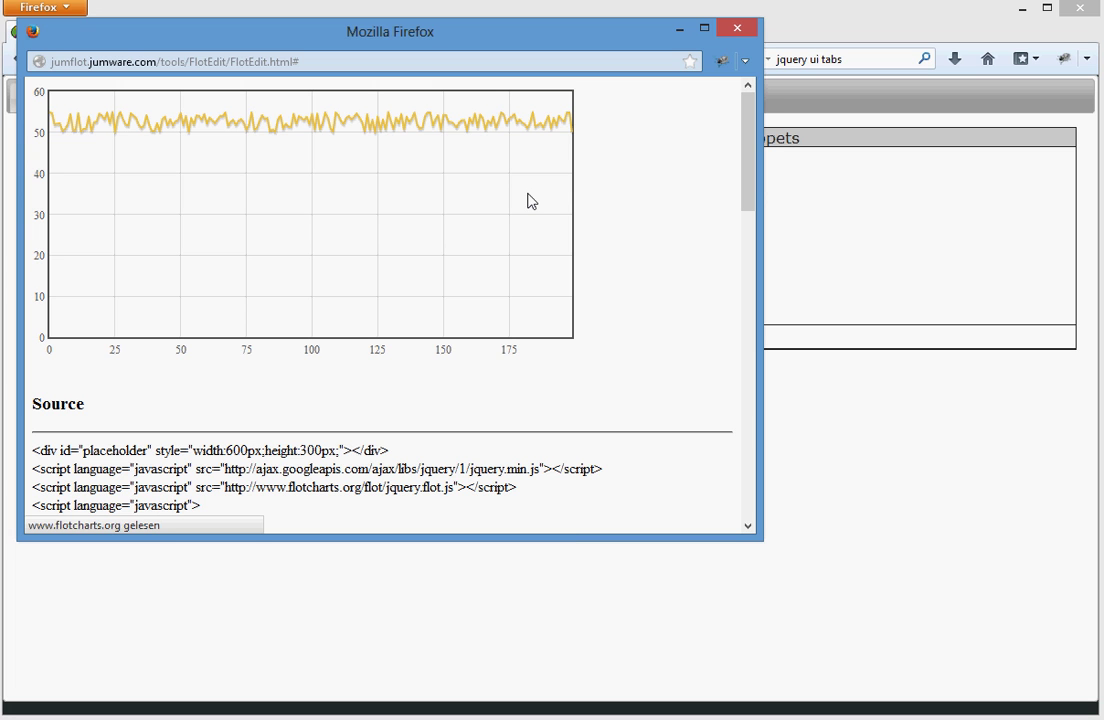
left_click(736, 29)
Generate data from the PID Loop of a simple car source, keeping its default parameters.
left_click(196, 100)
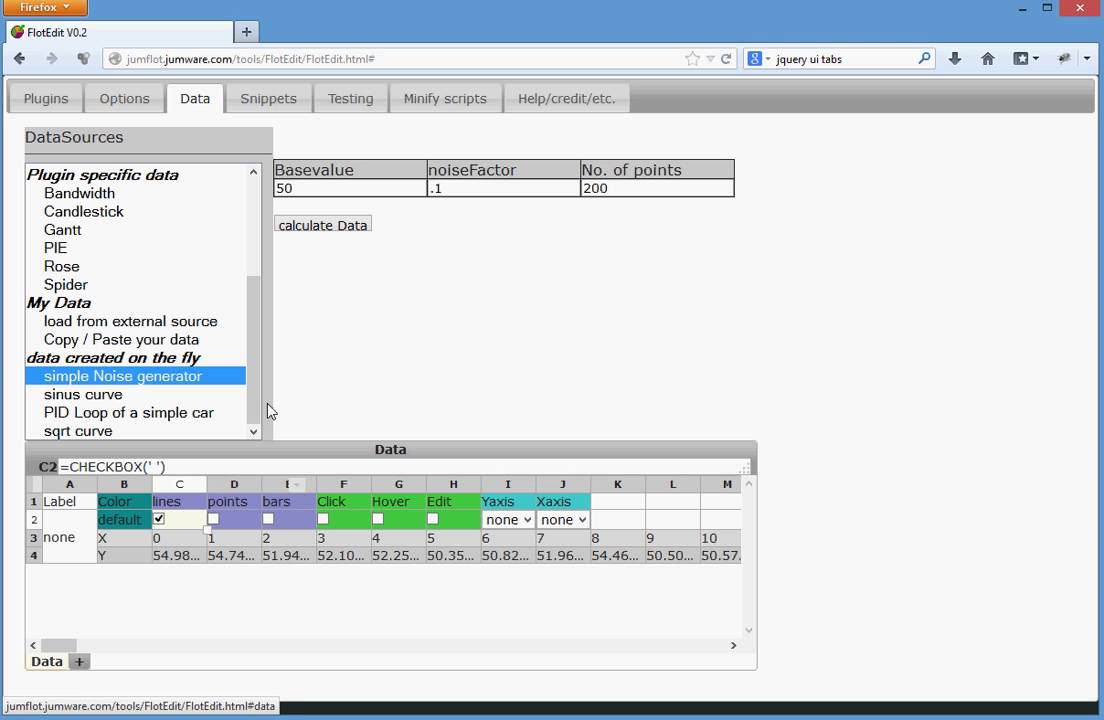
left_click(90, 418)
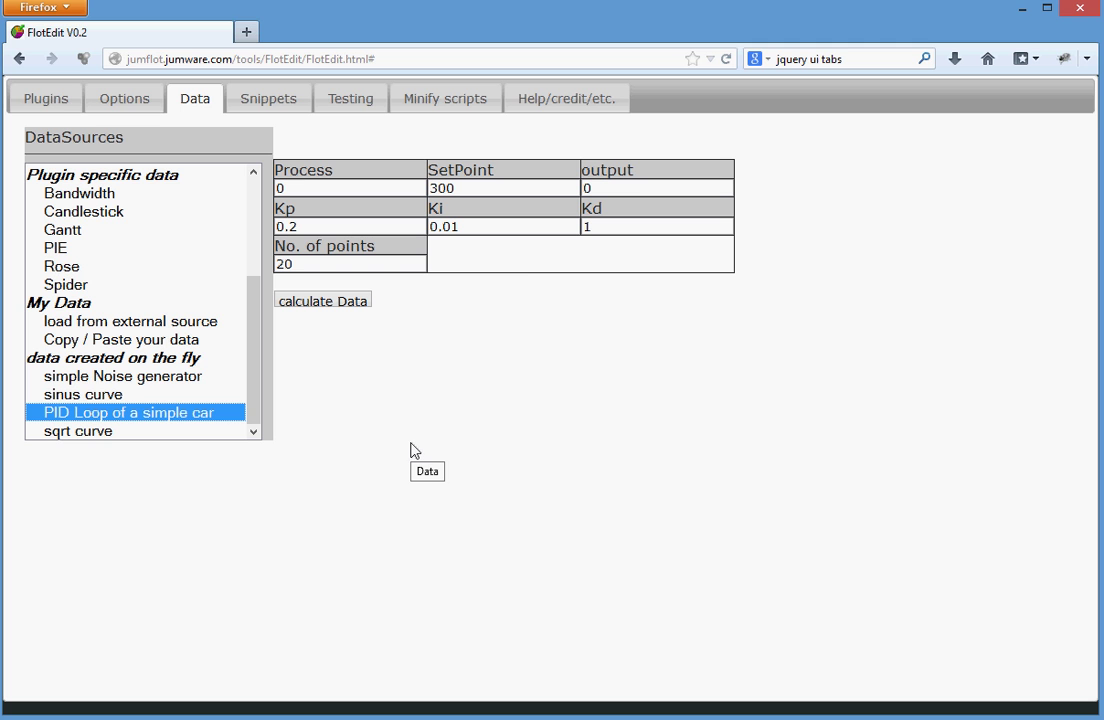
left_click(324, 303)
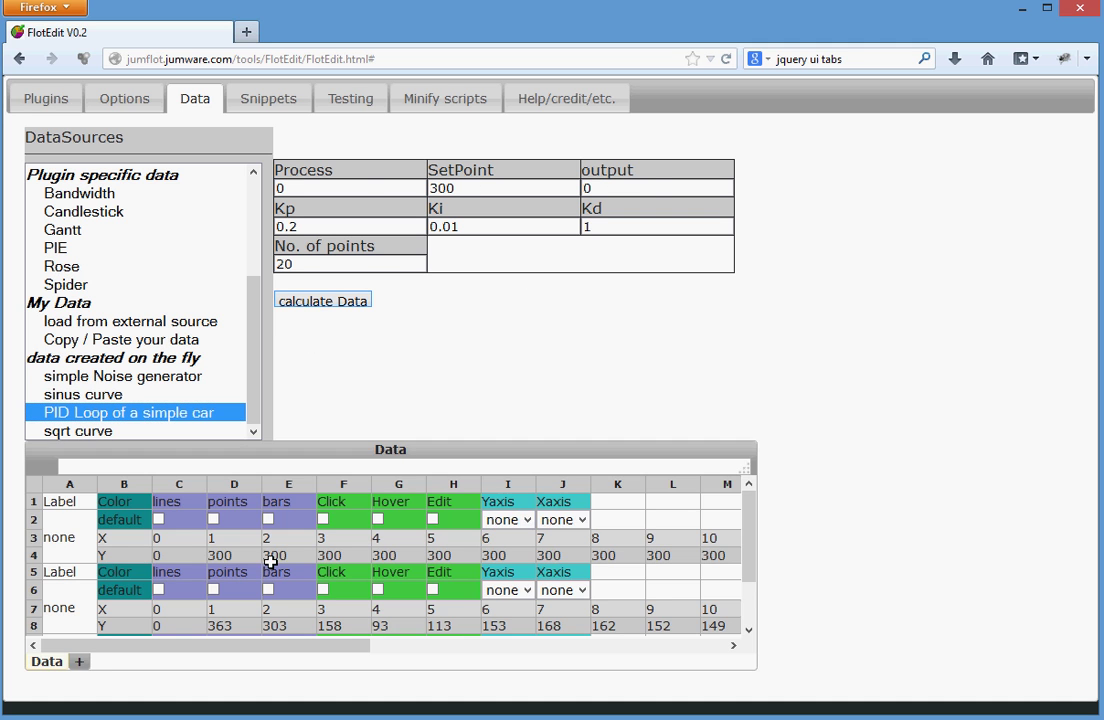
Enter the labels "setpoint", "output" and "process" for the first, second and third data series.
left_click(65, 540)
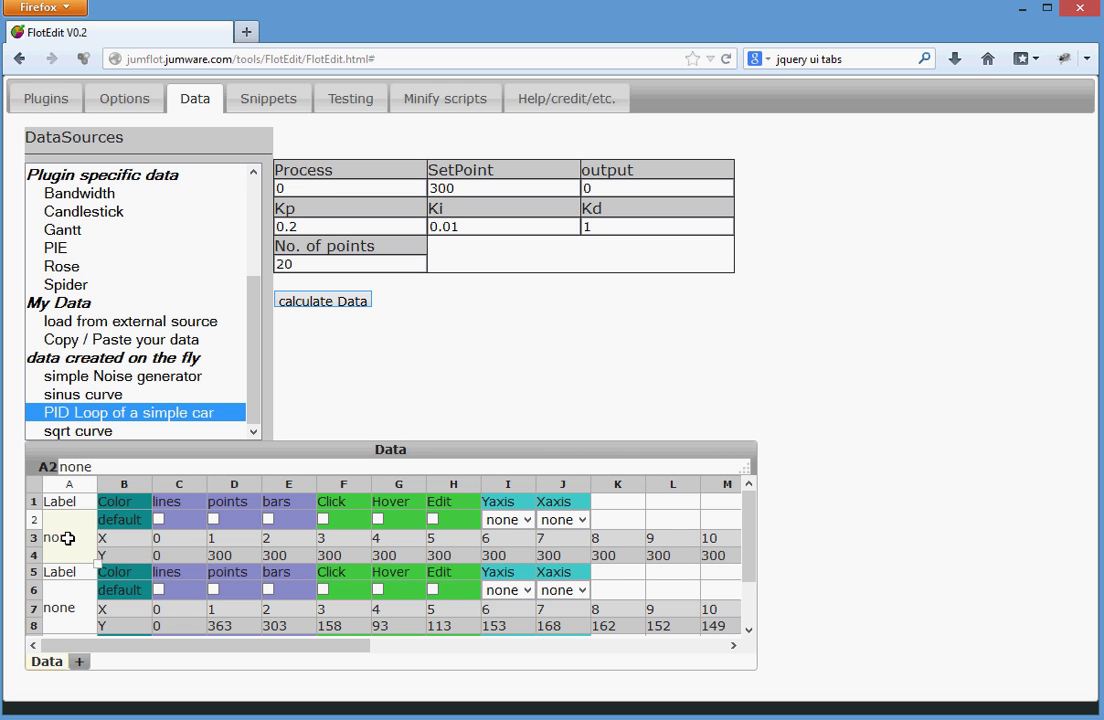
type("se")
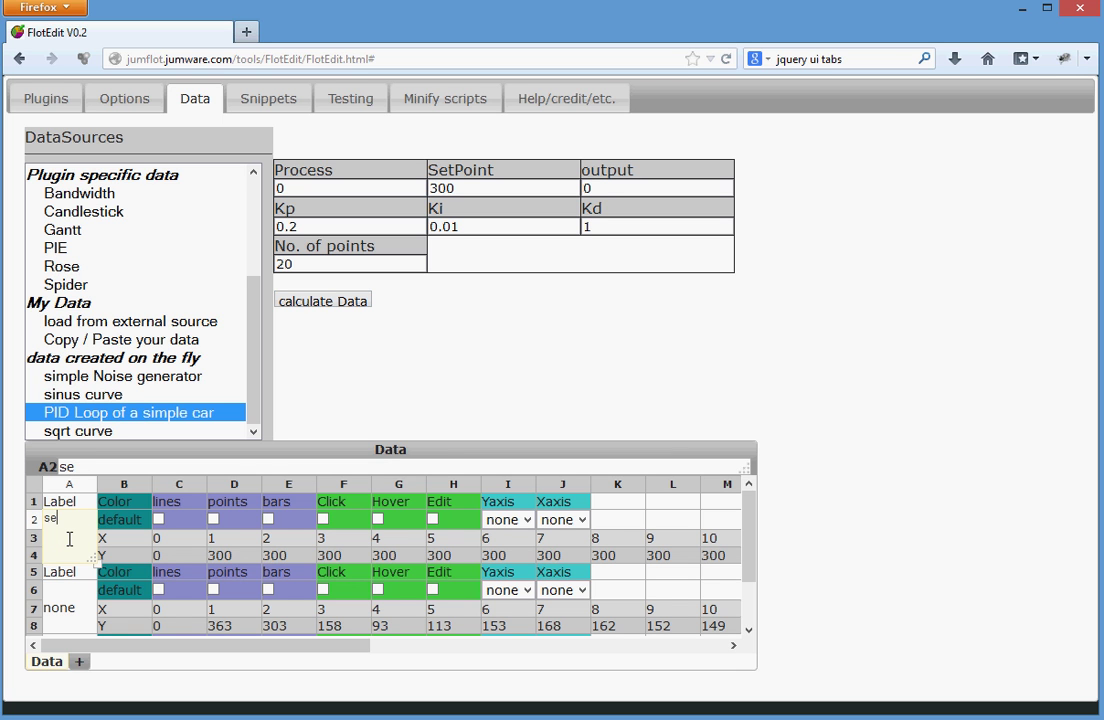
type("tpoint")
left_click(62, 610)
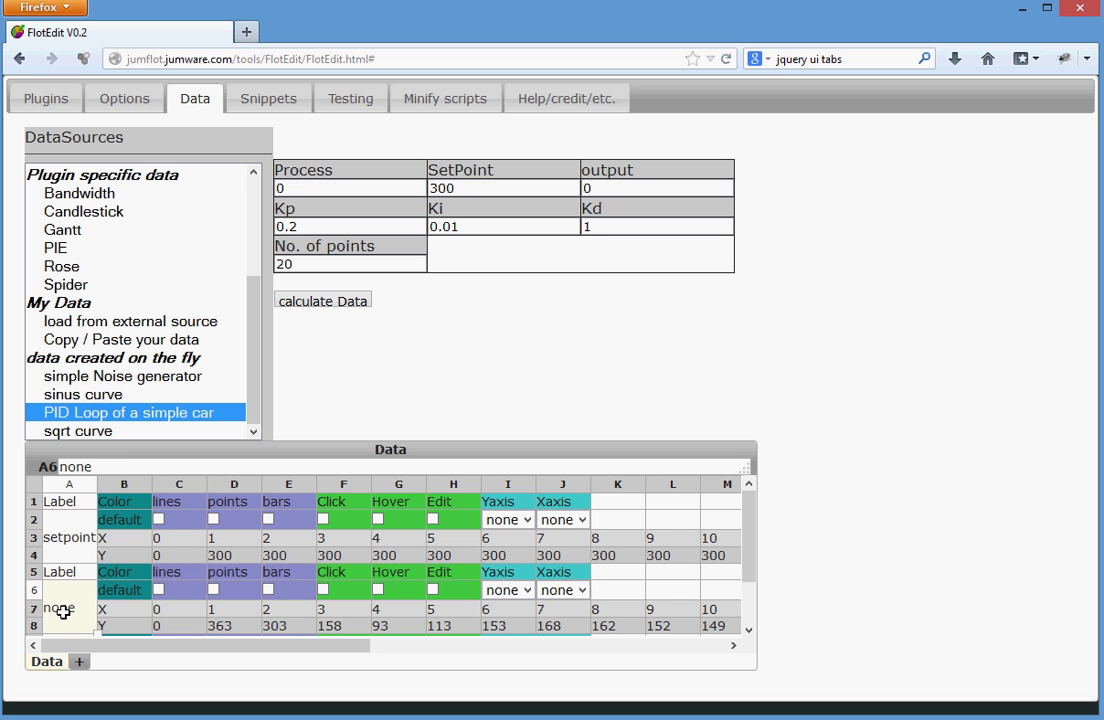
type("output")
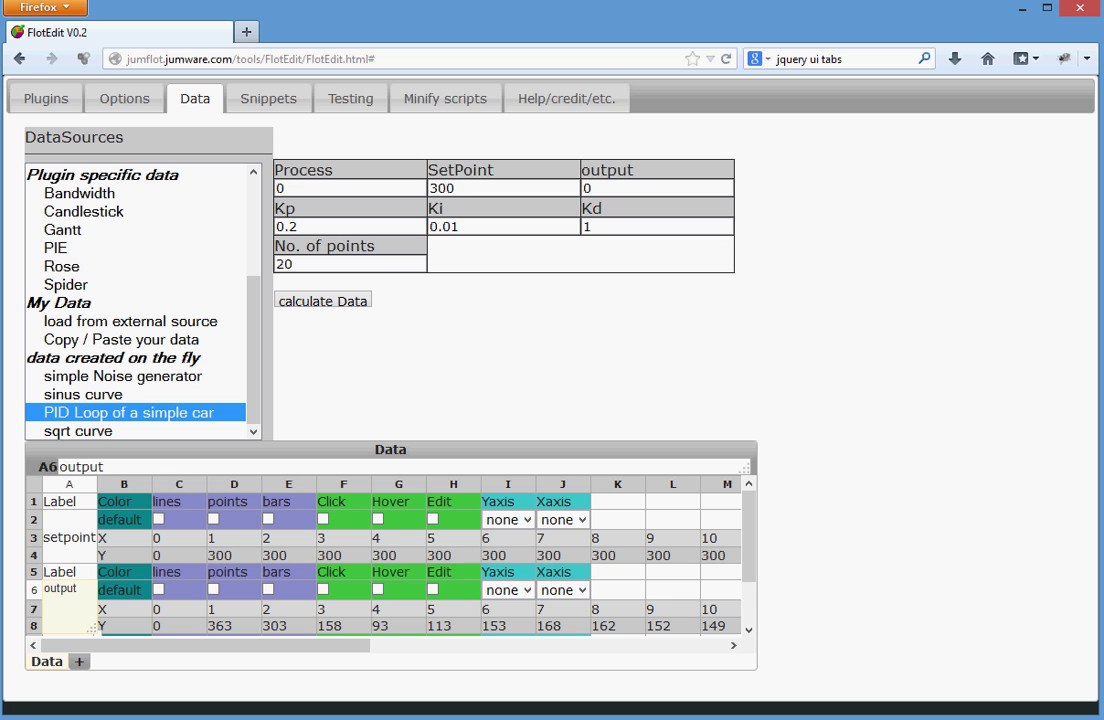
left_click(749, 630)
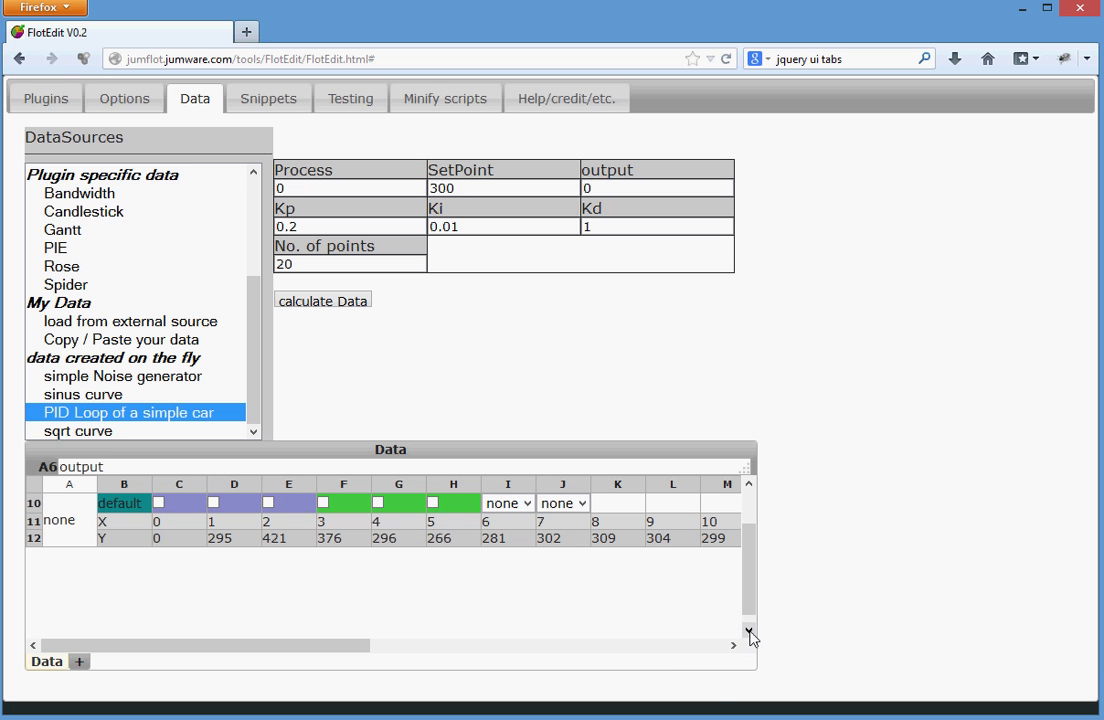
left_click(52, 523)
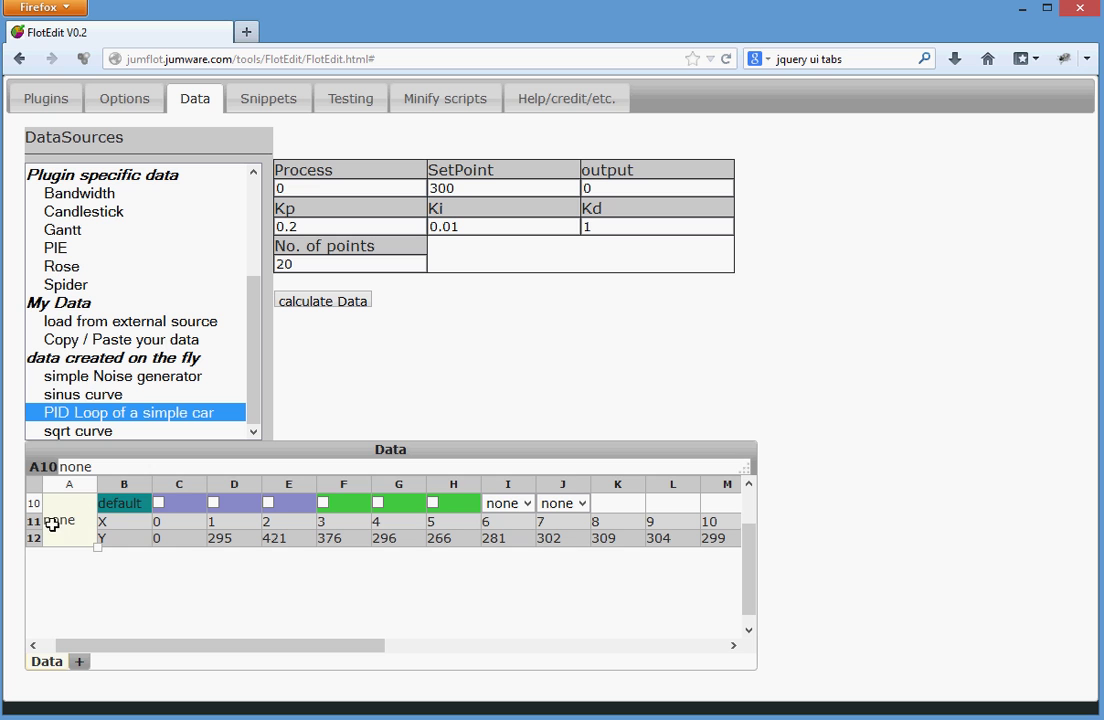
type("pr")
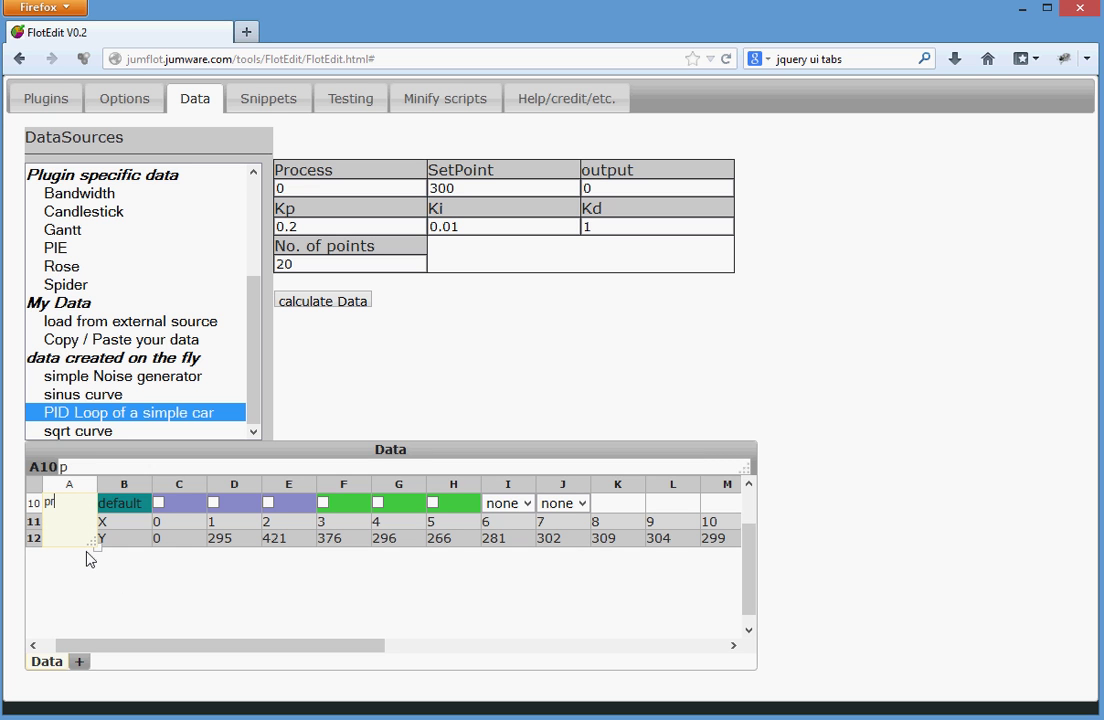
type("ocess")
Remove the yaxis minimum setting from the test options, then preview the PID plot in a new window and close it.
left_click(352, 104)
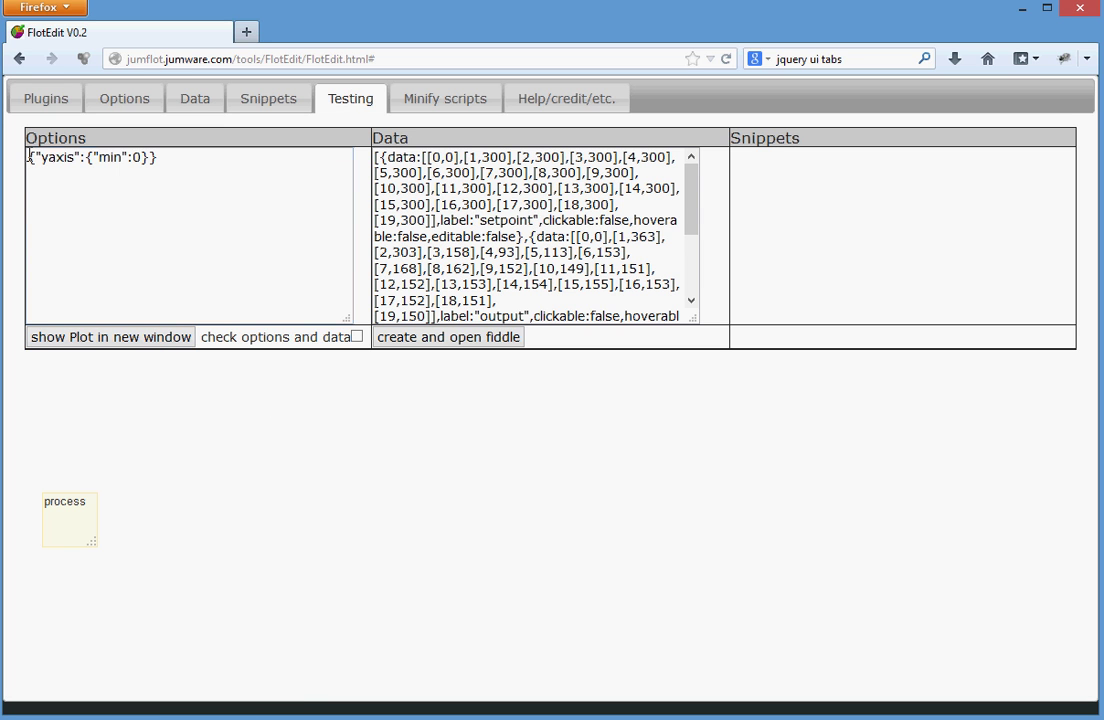
left_click_drag(34, 157, 133, 157)
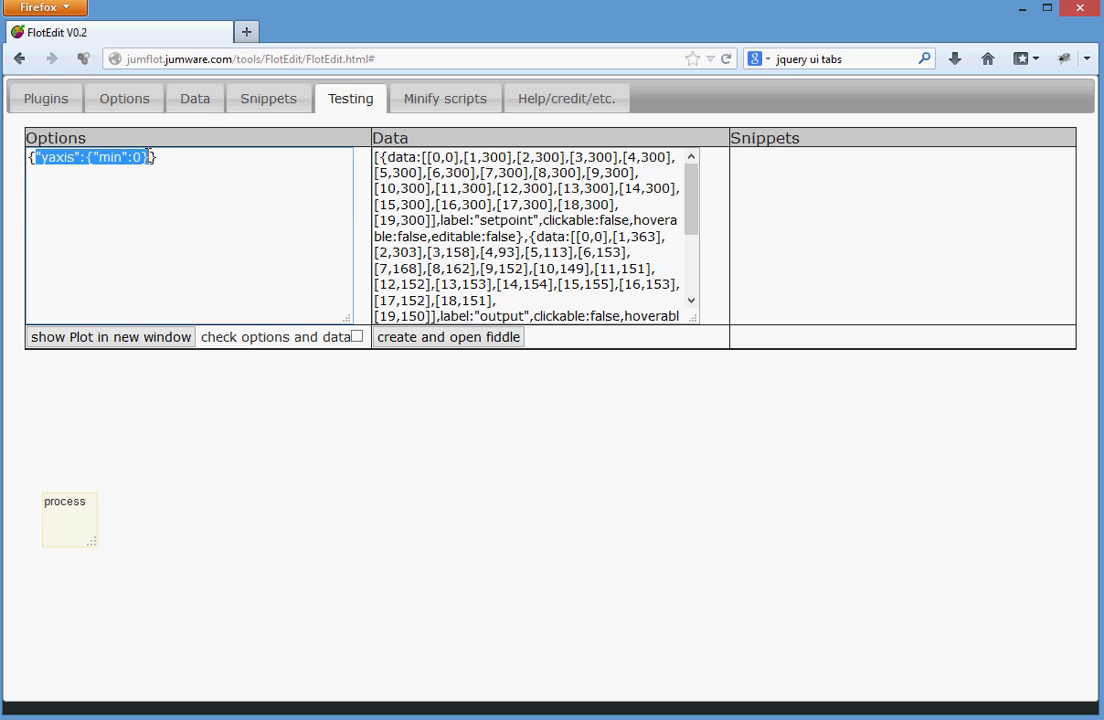
key("Delete")
left_click(113, 340)
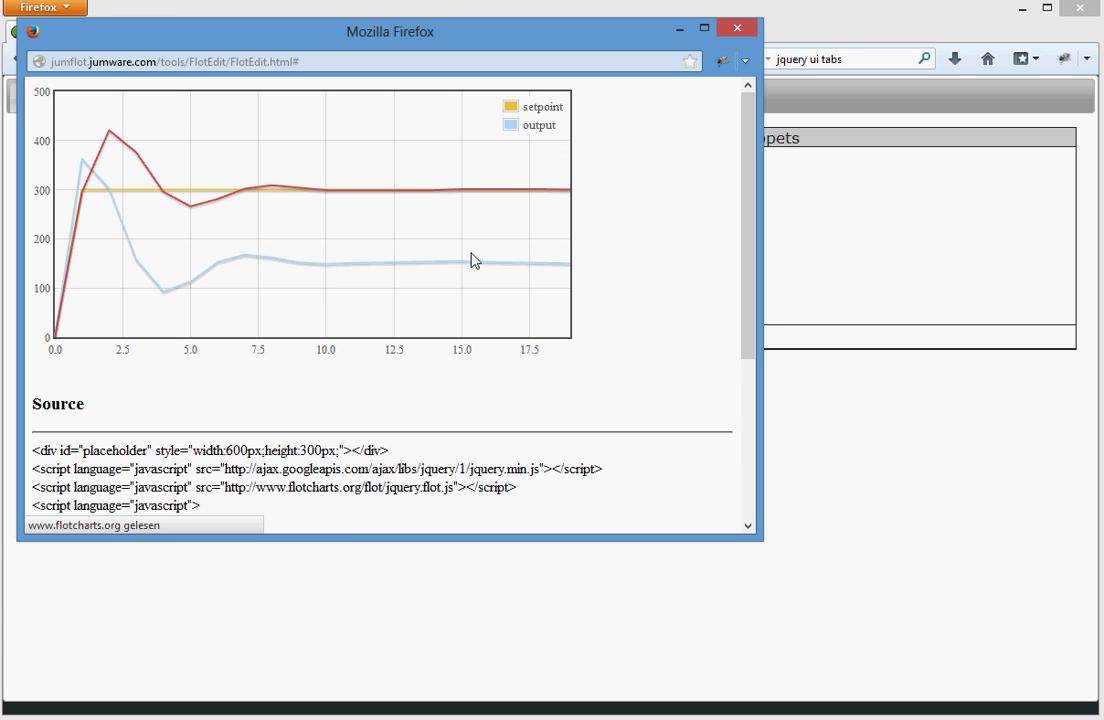
left_click(737, 28)
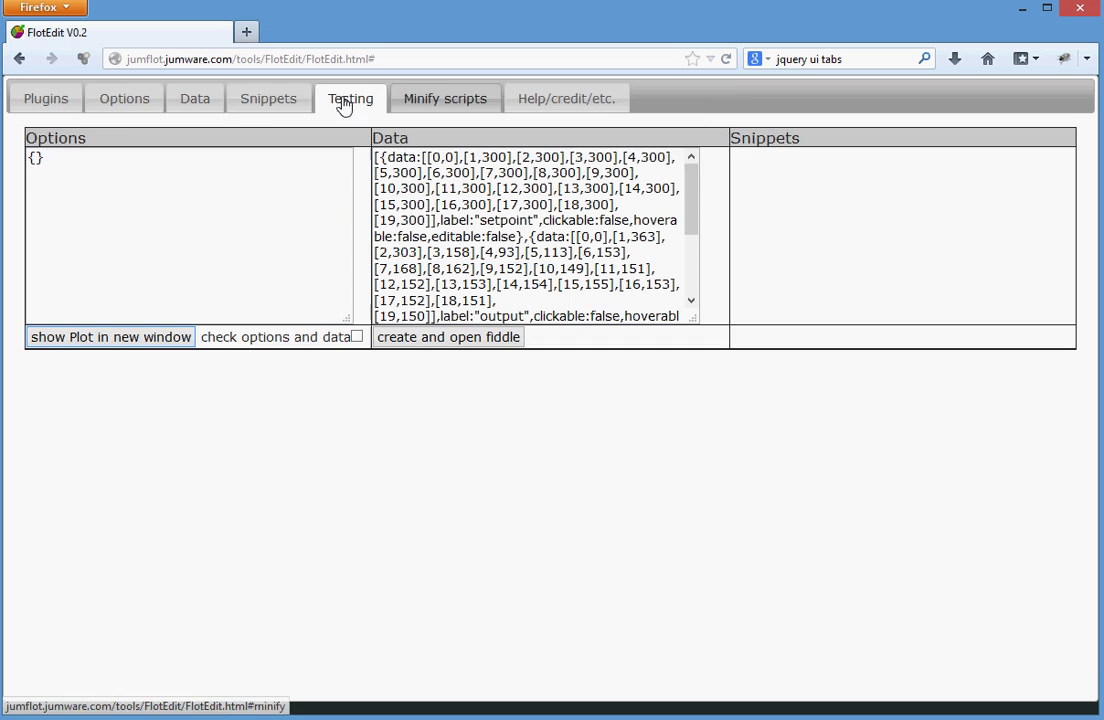
View the details of the Zoom code snippet and add it to the selected snippets.
left_click(275, 104)
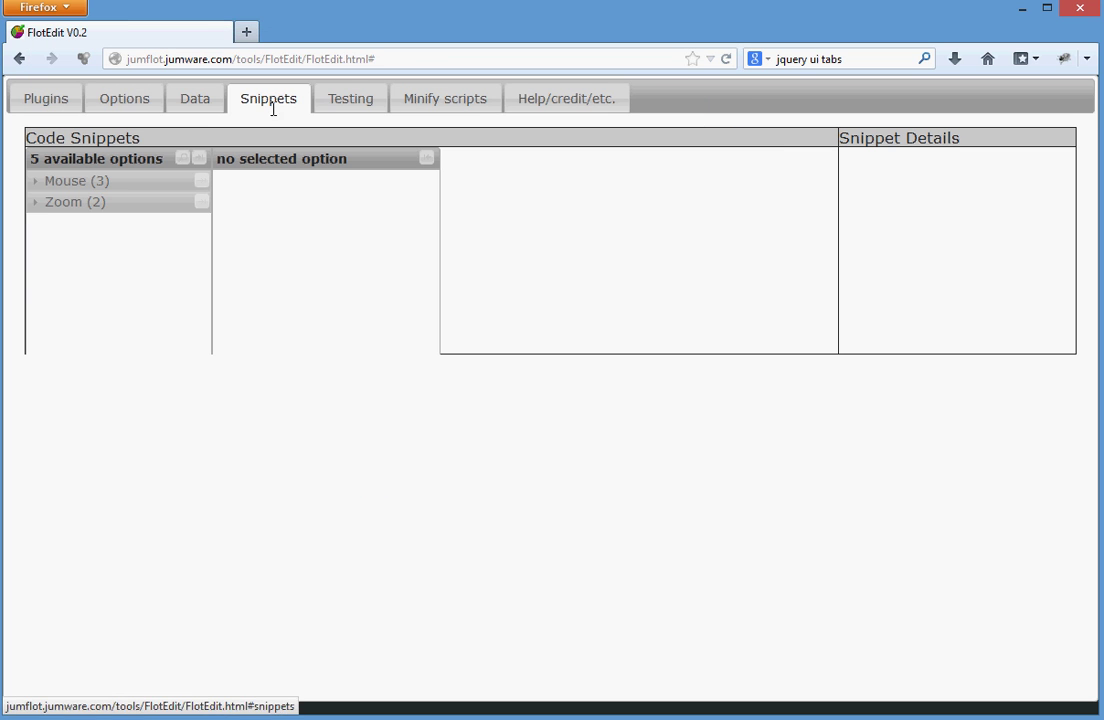
left_click(37, 206)
left_click(48, 240)
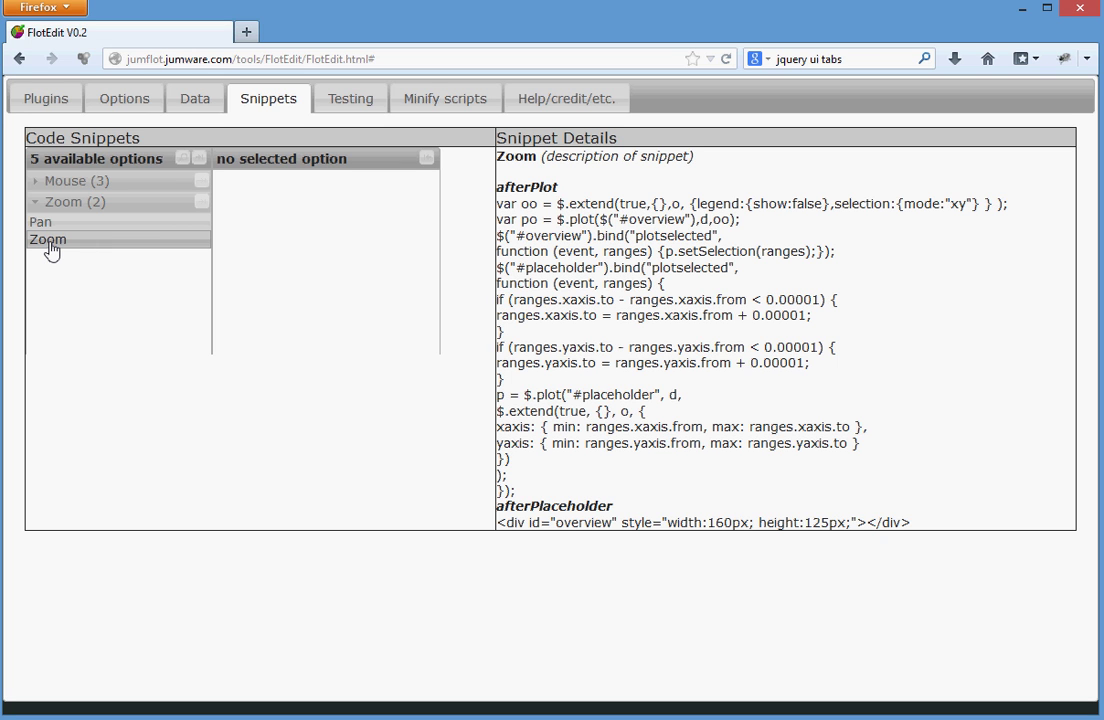
left_click(50, 246)
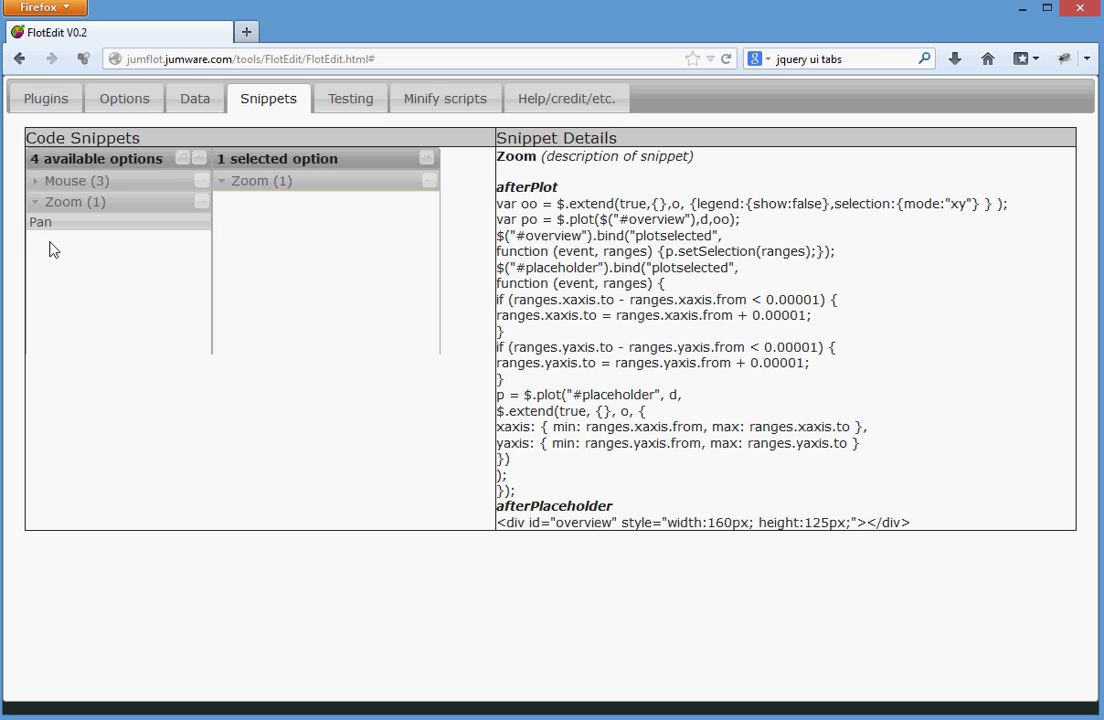
Preview the PID plot with the Zoom snippet, zoom into the initial peak using the overview plot, and close the window.
left_click(357, 105)
left_click(153, 340)
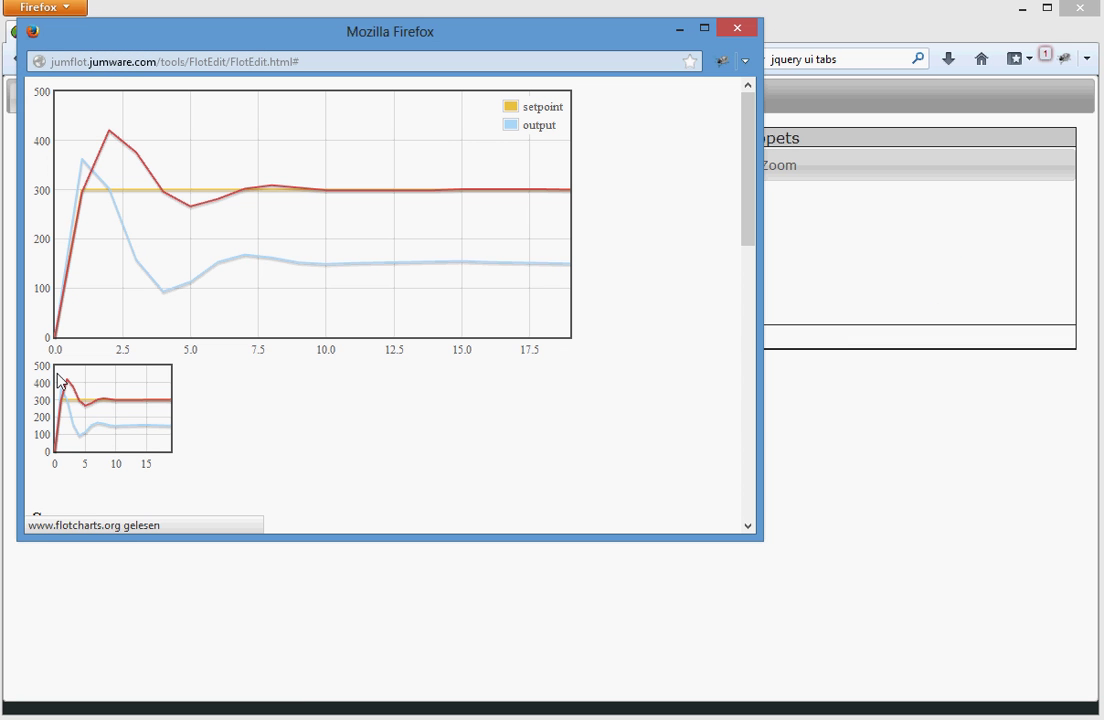
left_click_drag(56, 376, 86, 392)
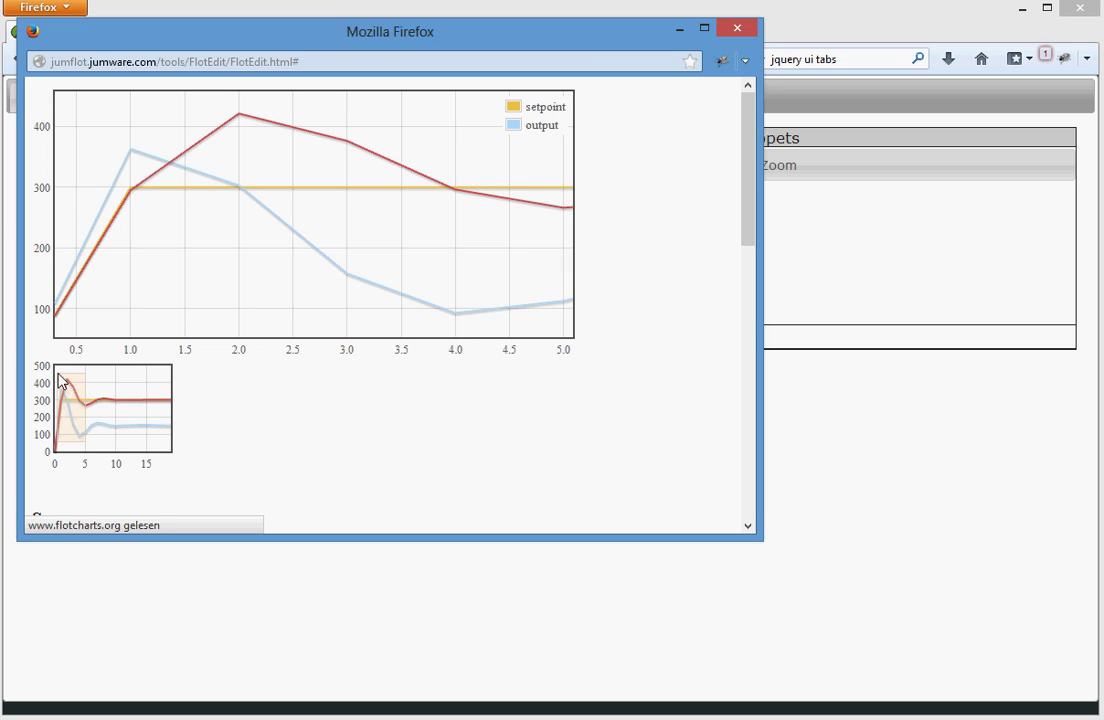
mouse_move(58, 380)
left_mouse_down()
mouse_move(64, 419)
mouse_move(78, 445)
mouse_move(85, 438)
left_mouse_up()
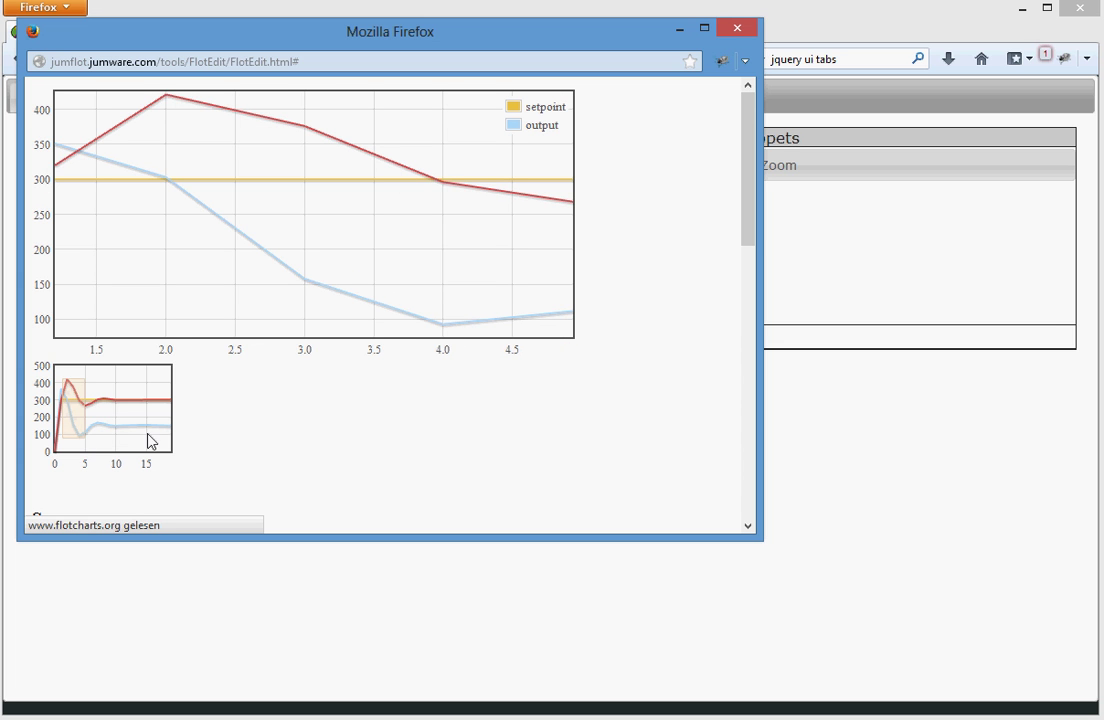
left_click(737, 31)
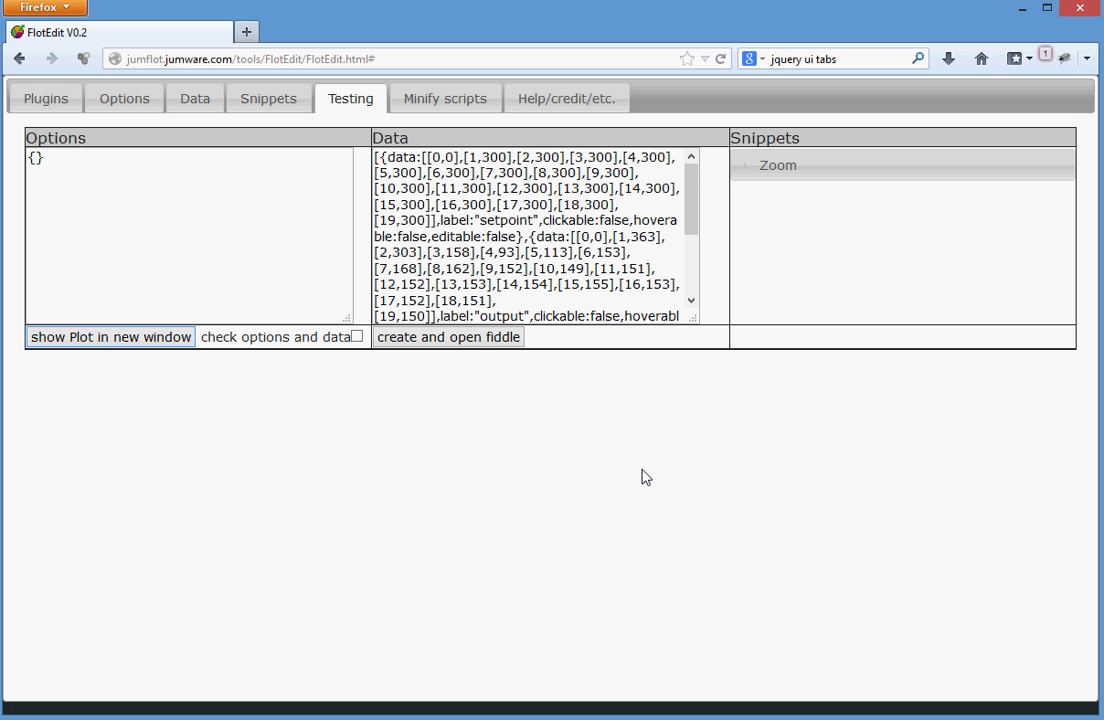